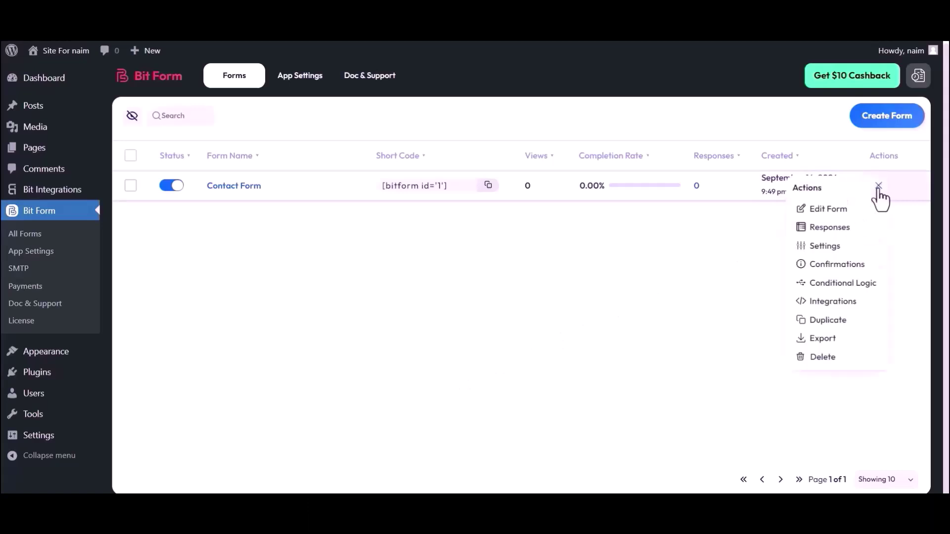
- Dismiss the form actions menu and open Contact Form in the builder
left_click(755, 230)
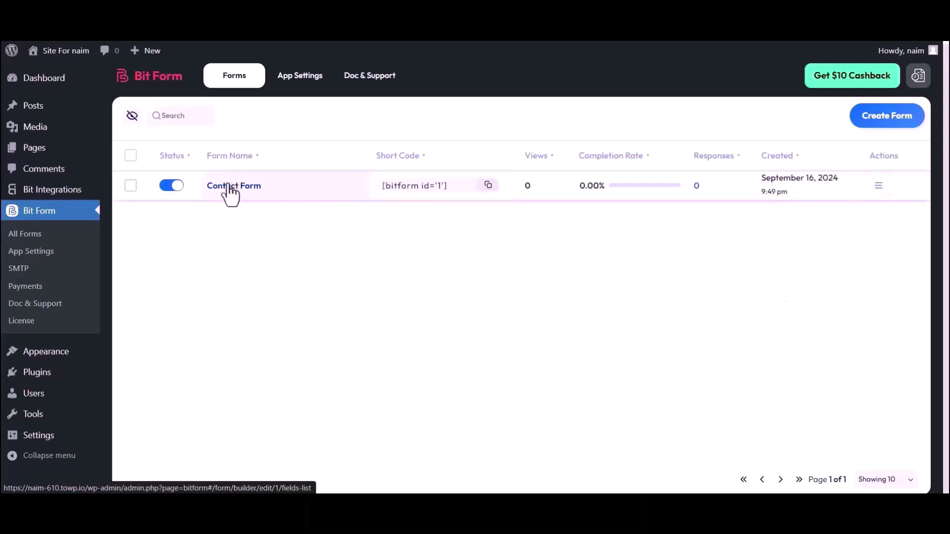
left_click(228, 189)
- Search for the Checkbox element and place it above the Submit button
left_click(49, 110)
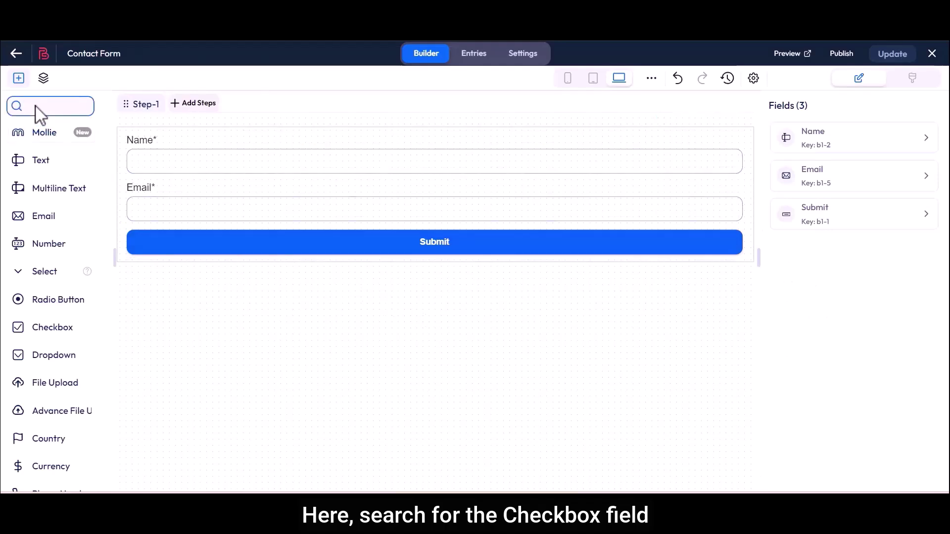
type("Checkbox")
left_click_drag(40, 132, 159, 256)
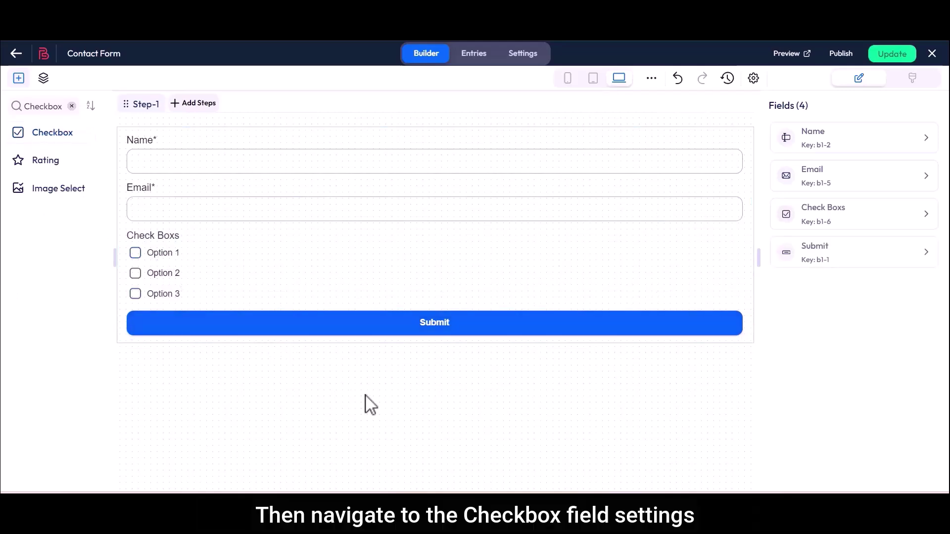
- Replace the checkbox label 'Check Boxs' with 'Favorite Sports'
left_click(533, 271)
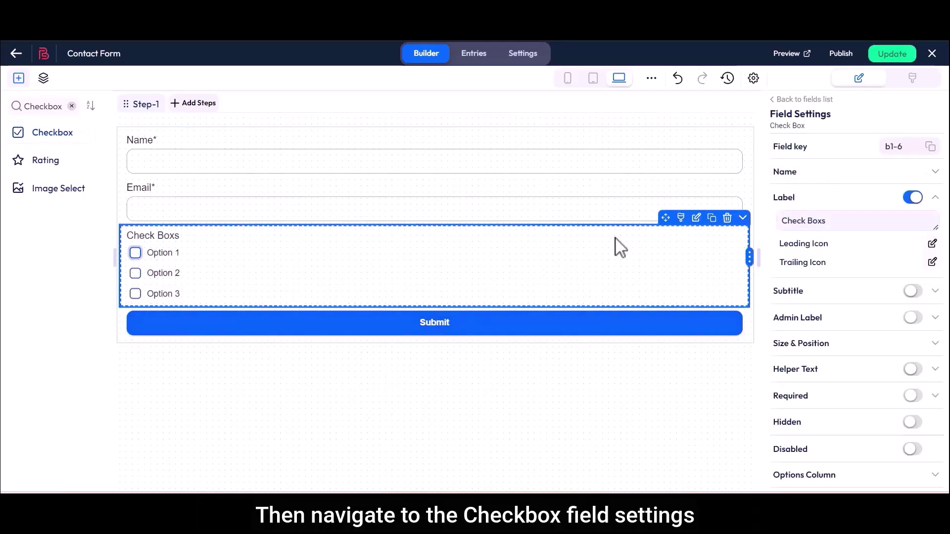
double_click(785, 199)
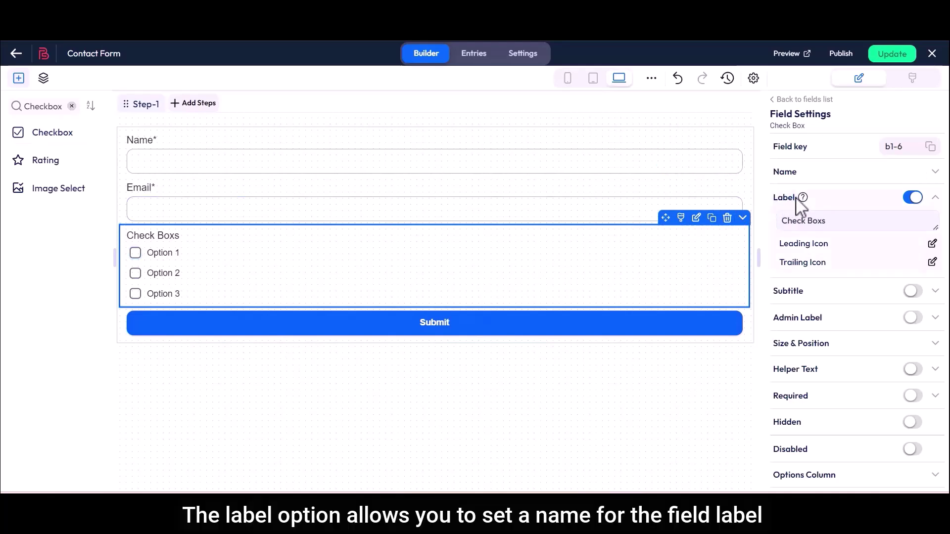
left_click_drag(781, 221, 829, 228)
key("BackSpace")
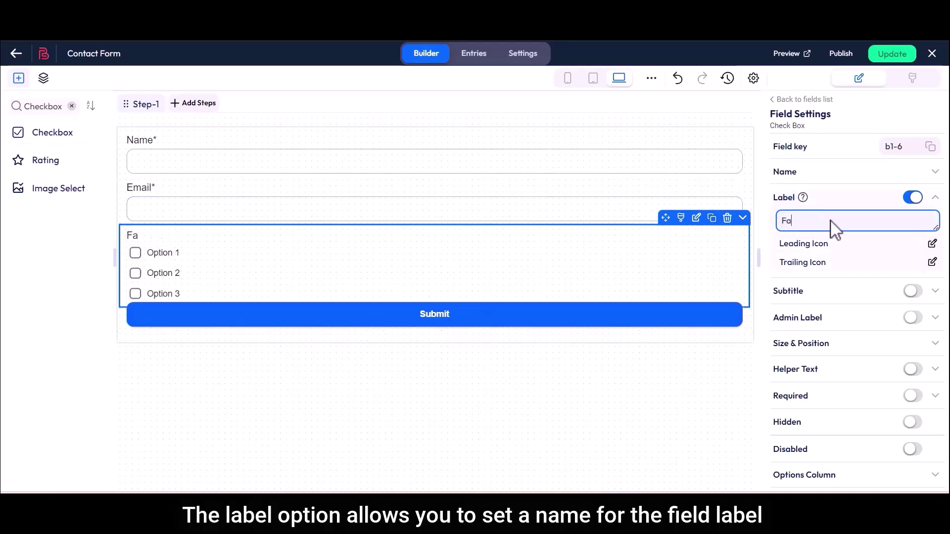
type("Favorite Sports")
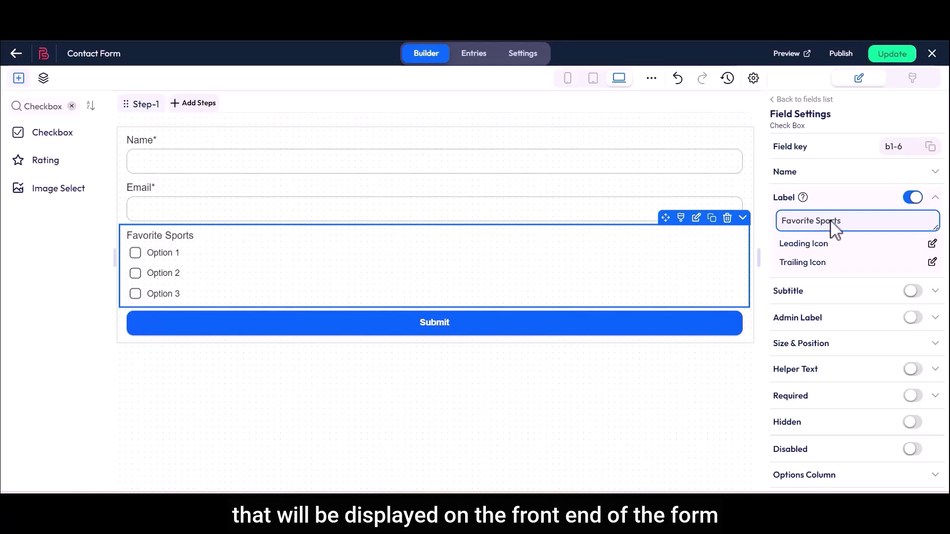
- Turn the field subtitle on, inspect its text, then turn it back off
double_click(789, 292)
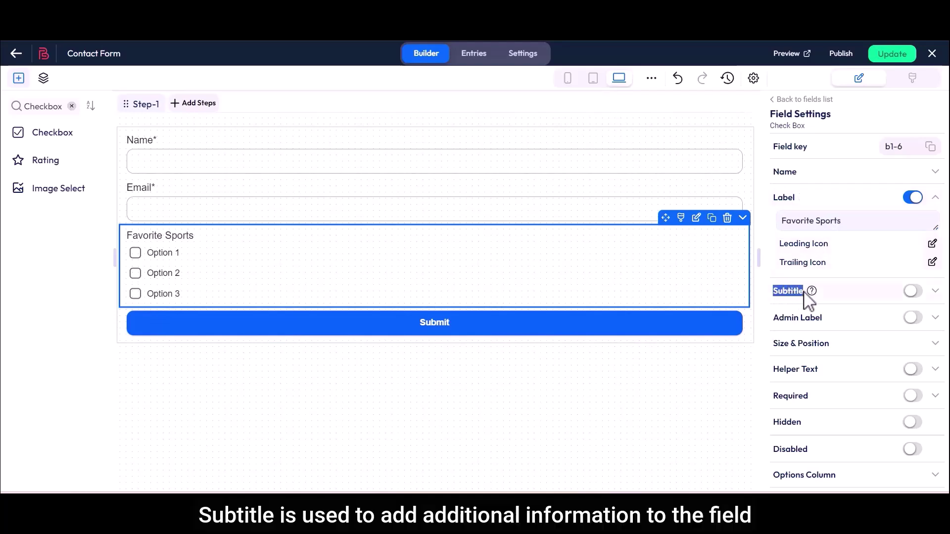
left_click(912, 291)
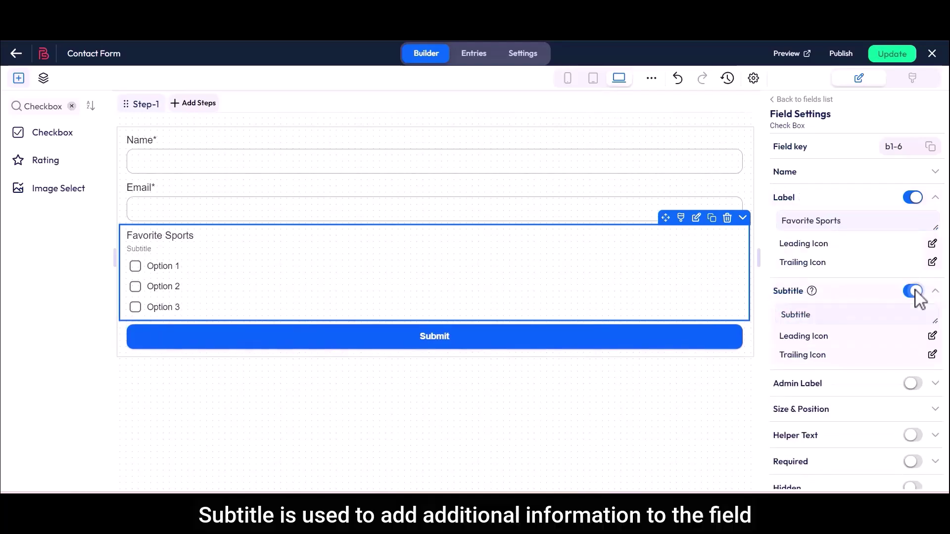
left_click(787, 319)
double_click(791, 322)
left_click(818, 320)
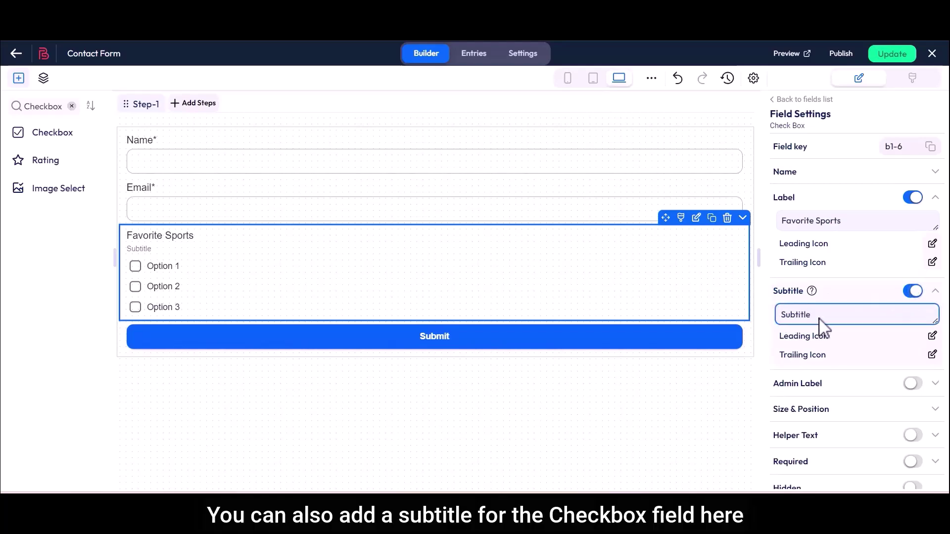
left_click(911, 292)
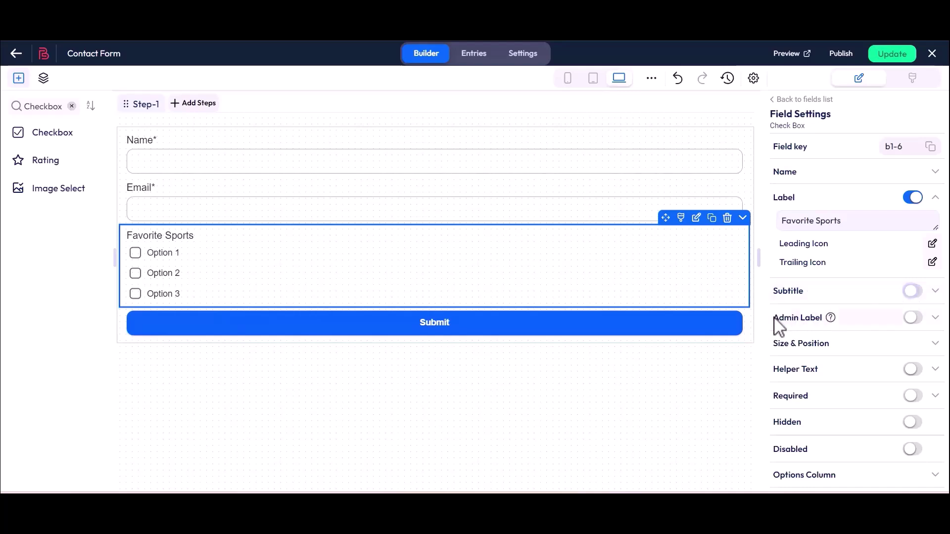
- Turn on the Admin Label so it reads Favorite Sports
left_click_drag(775, 319, 803, 319)
left_click(811, 327)
left_click(913, 317)
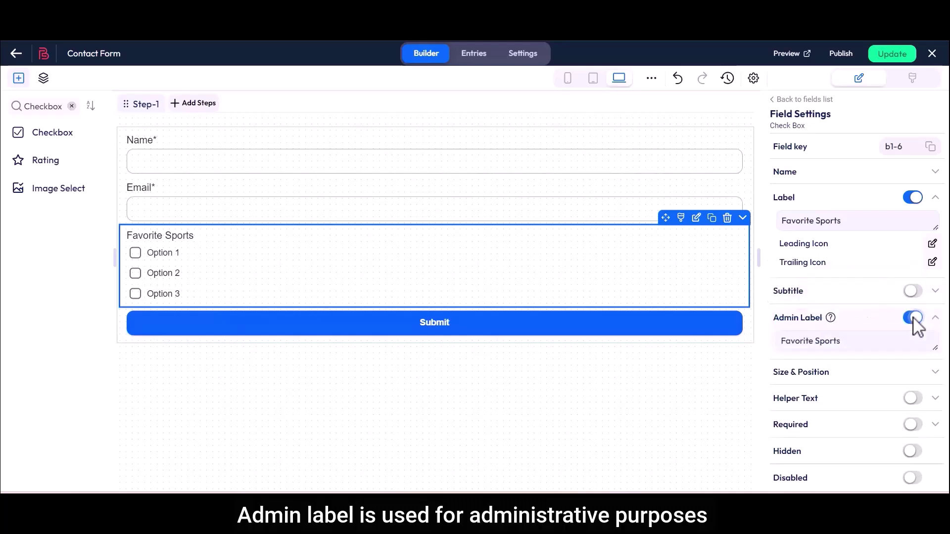
left_click_drag(781, 341, 848, 349)
left_click(849, 346)
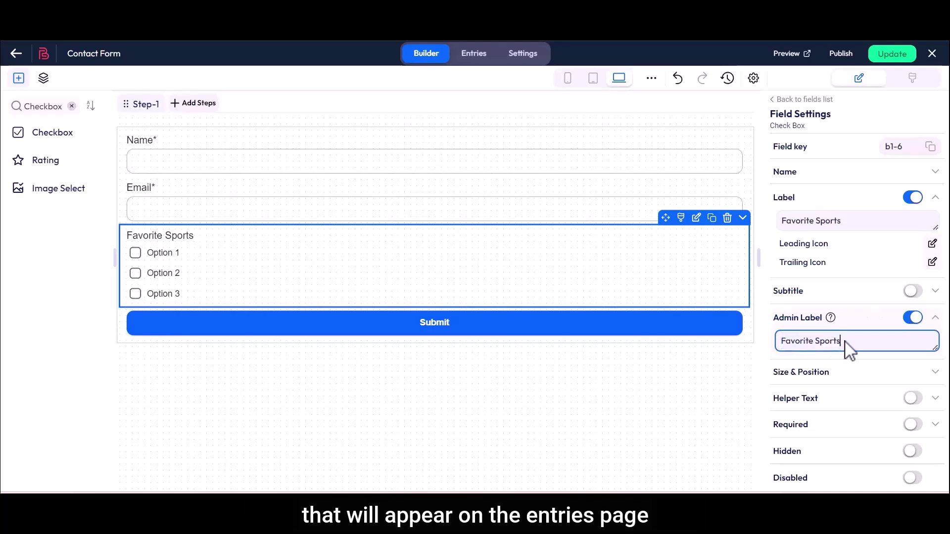
- In Size & Position, set the field width W to 60 with X at 0
left_click_drag(773, 373, 831, 374)
left_click(833, 372)
left_click(838, 376)
left_click(907, 395)
left_click(907, 395)
left_click(830, 389)
left_click(829, 389)
left_click(830, 395)
left_click(909, 389)
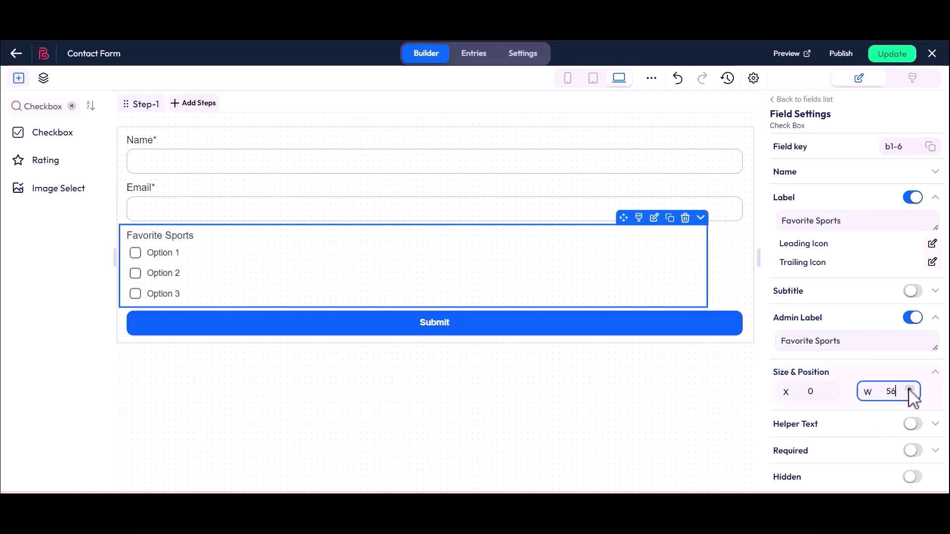
left_click(909, 388)
- Turn Helper Text on, inspect its text, then switch it back off
left_click_drag(775, 424, 817, 426)
left_click(822, 426)
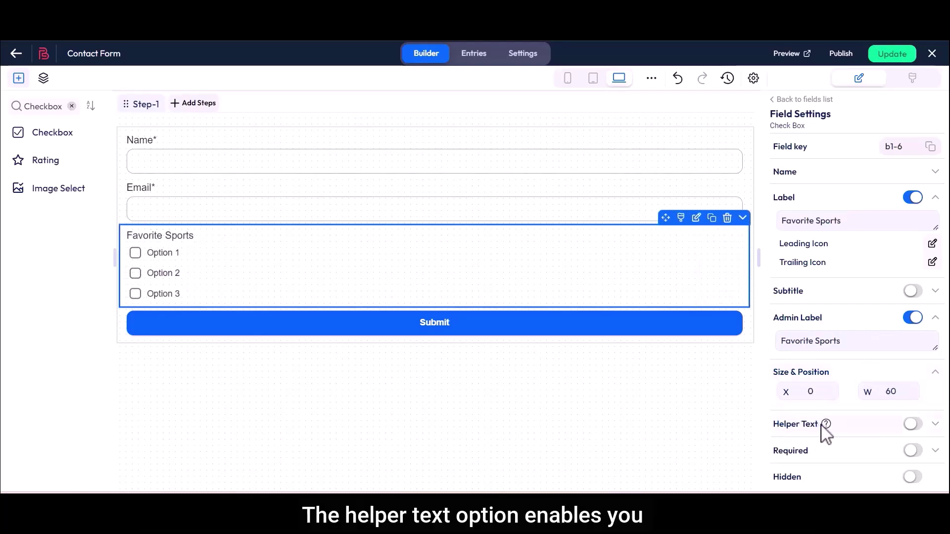
left_click(912, 424)
left_click_drag(780, 448, 828, 453)
left_click(829, 453)
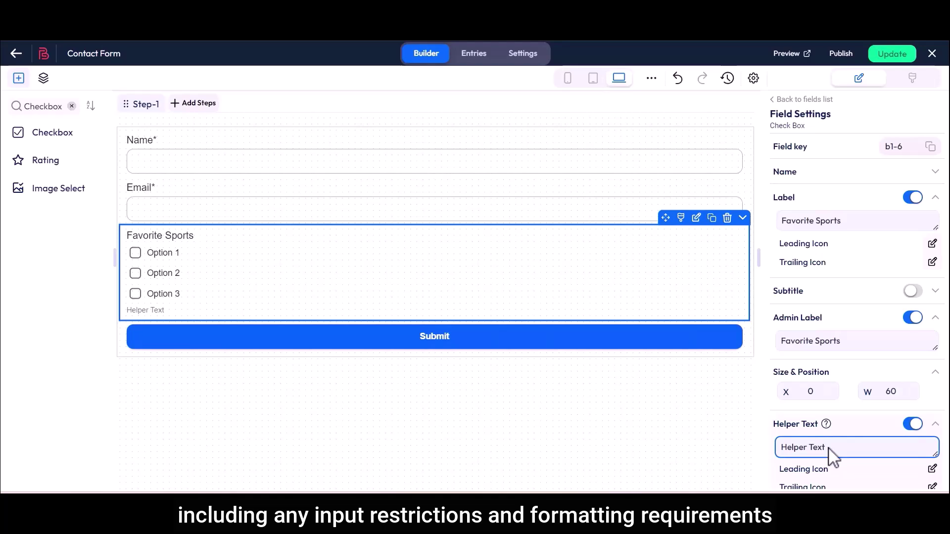
left_click(913, 427)
scroll(914, 435, "down", 3)
- Make the field required with the custom error message 'This field is required'
left_click_drag(776, 326, 810, 329)
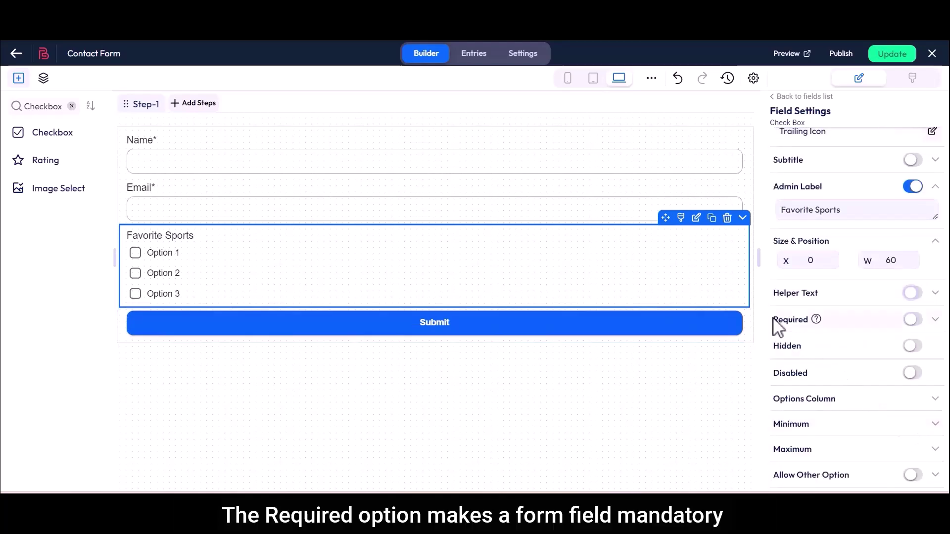
left_click(811, 329)
left_click(913, 326)
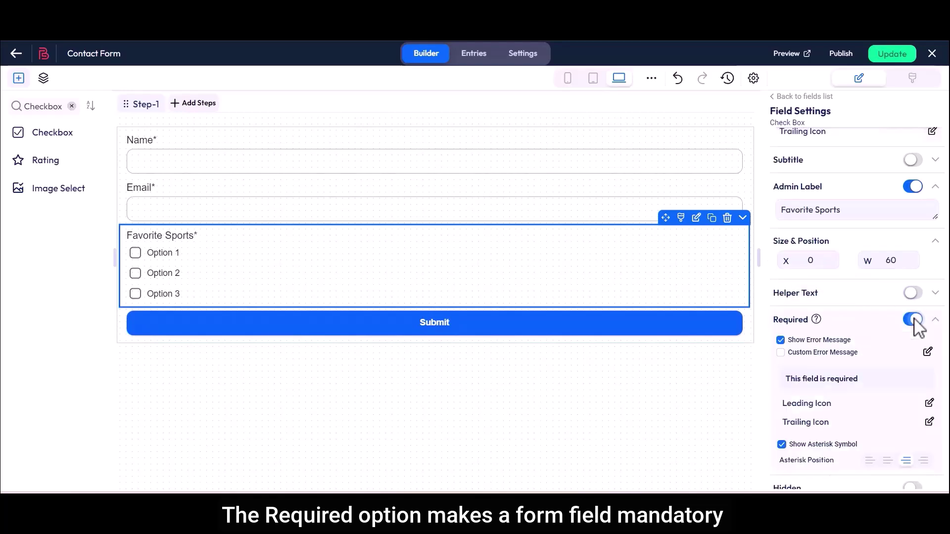
left_click(781, 352)
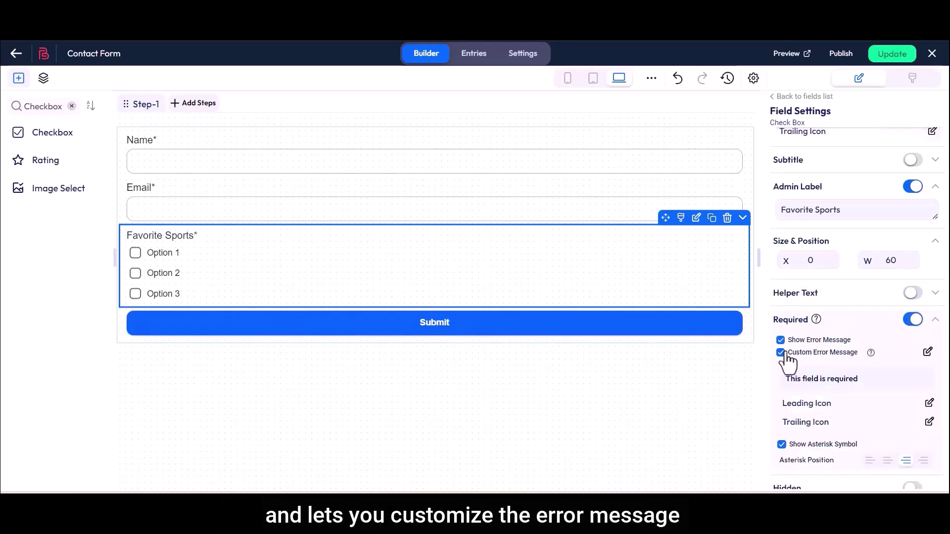
left_click(926, 353)
left_click_drag(274, 240, 367, 241)
left_click(367, 241)
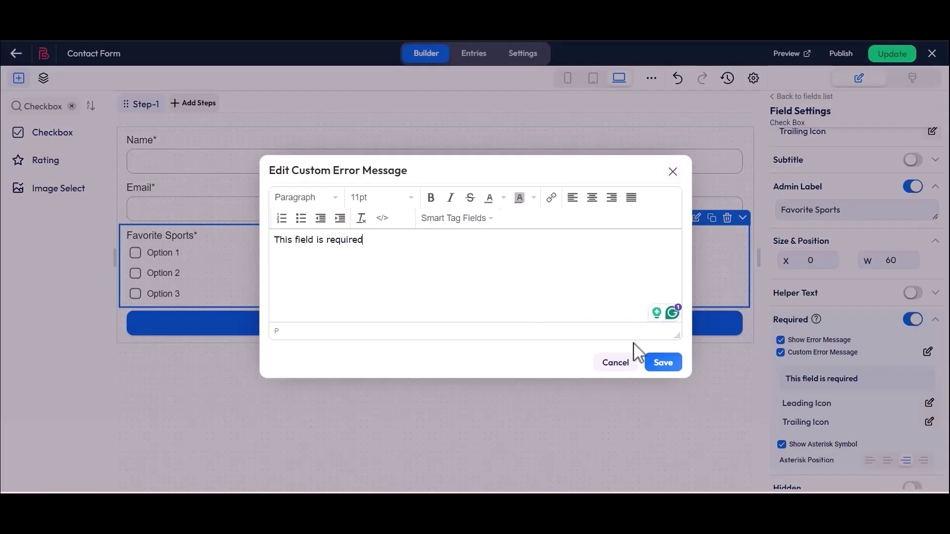
left_click(662, 364)
- Keep the required asterisk shown and position it right after the label
scroll(775, 440, "down", 1)
scroll(780, 446, "down", 1)
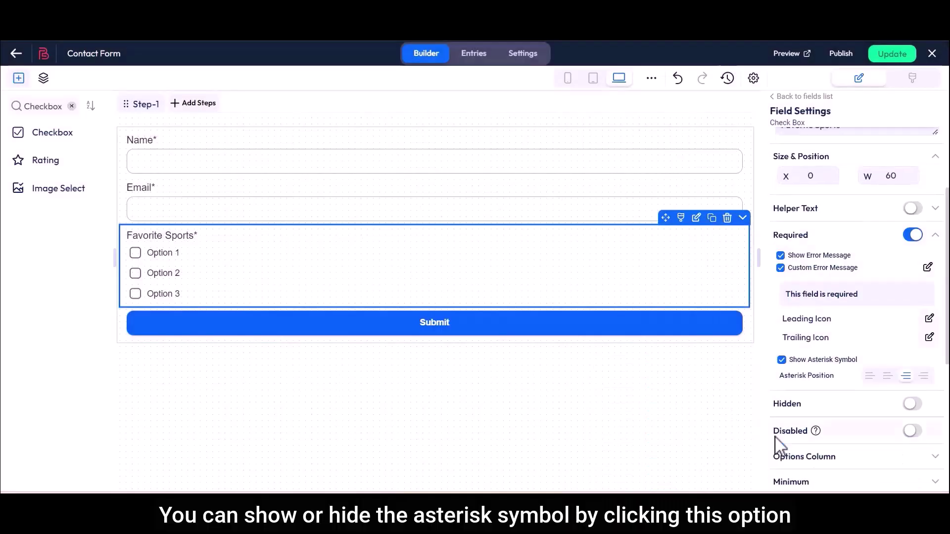
left_click(782, 360)
left_click(782, 360)
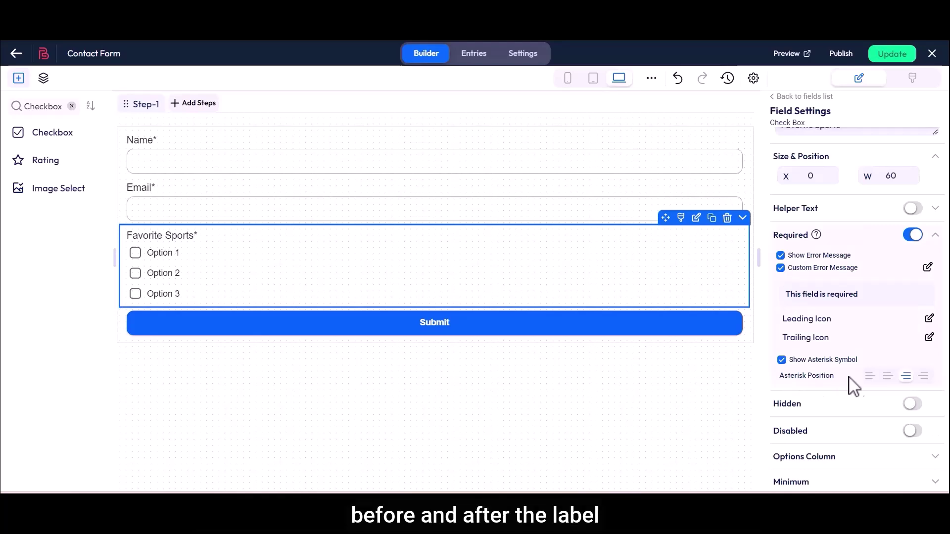
left_click(887, 377)
left_click(906, 377)
left_click(923, 377)
left_click(906, 377)
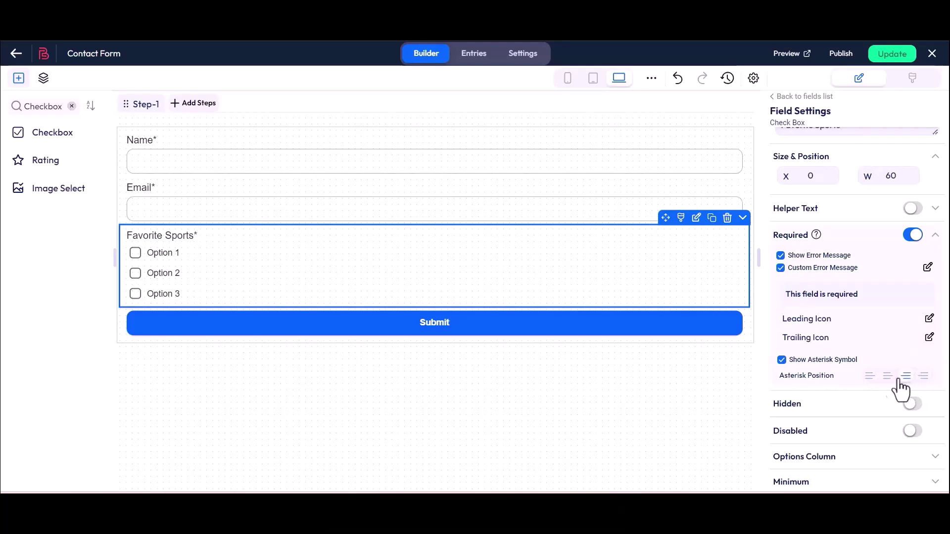
left_click_drag(774, 404, 800, 404)
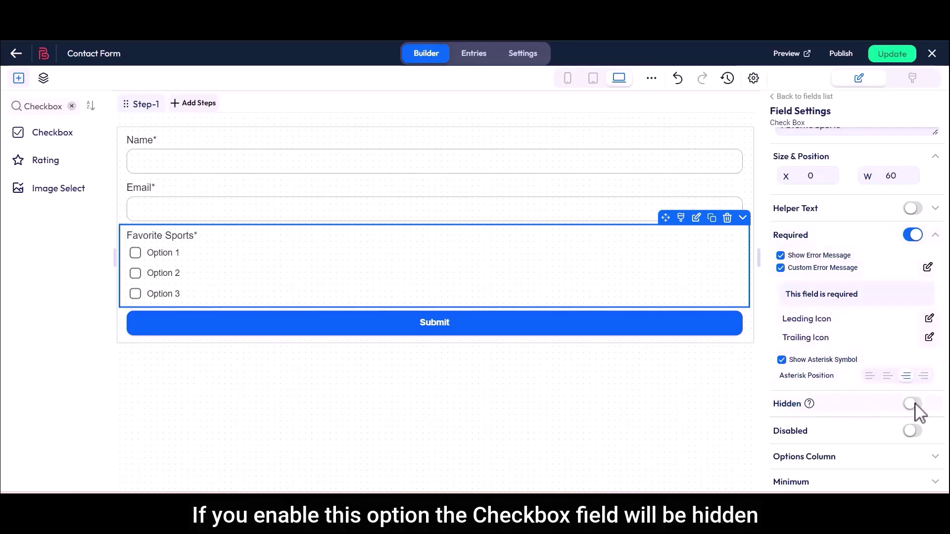
left_click(913, 404)
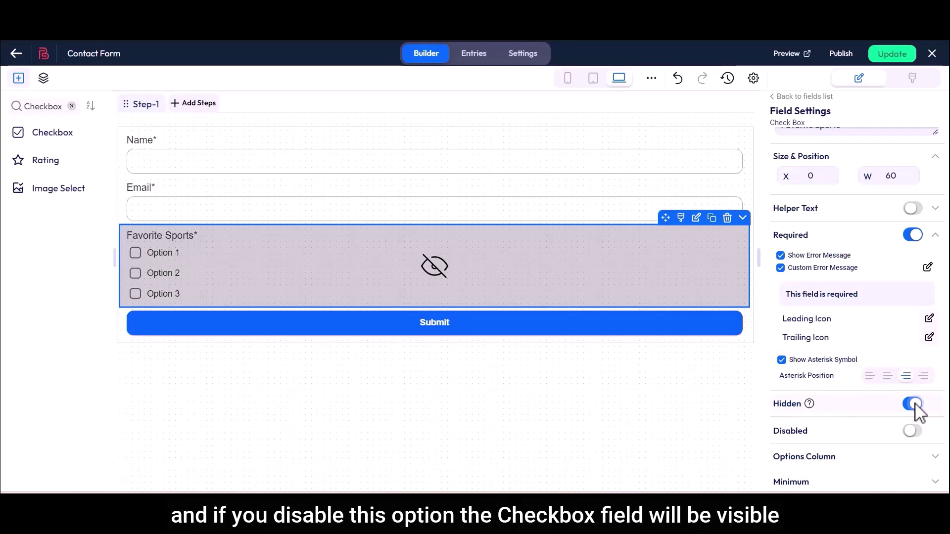
left_click(913, 404)
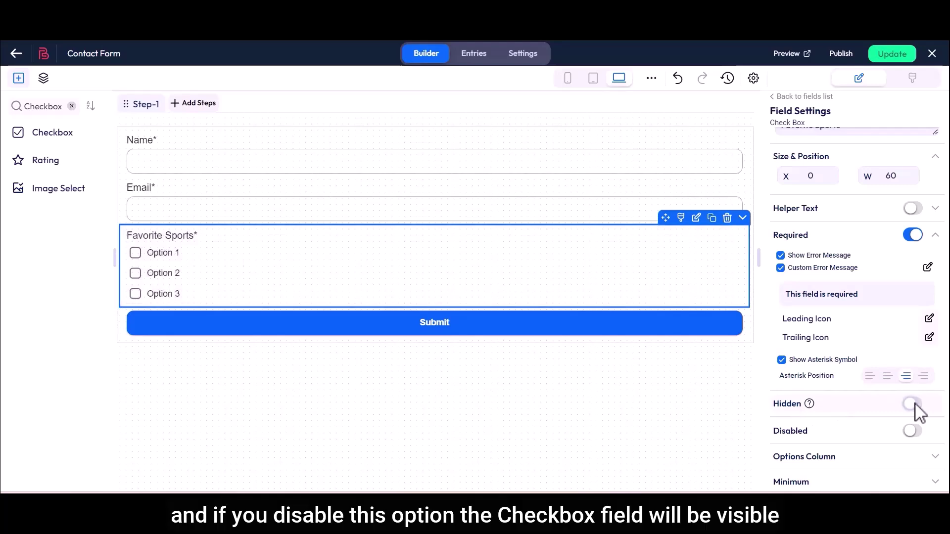
left_click_drag(773, 431, 812, 432)
left_click(811, 431)
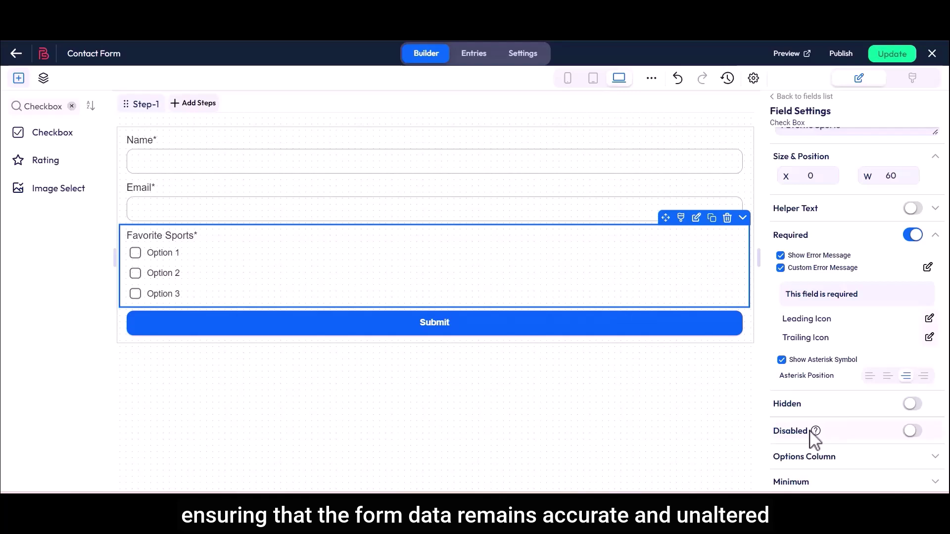
left_click(916, 433)
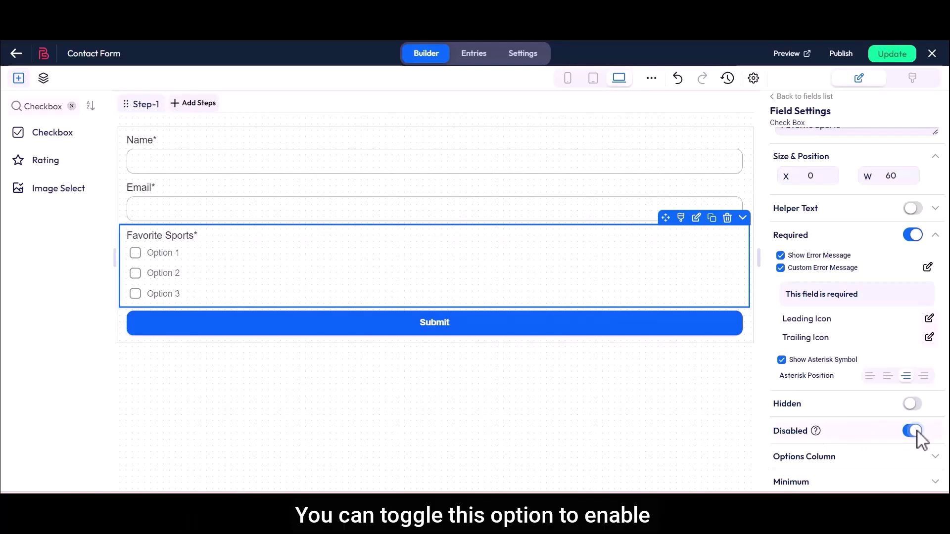
left_click(917, 433)
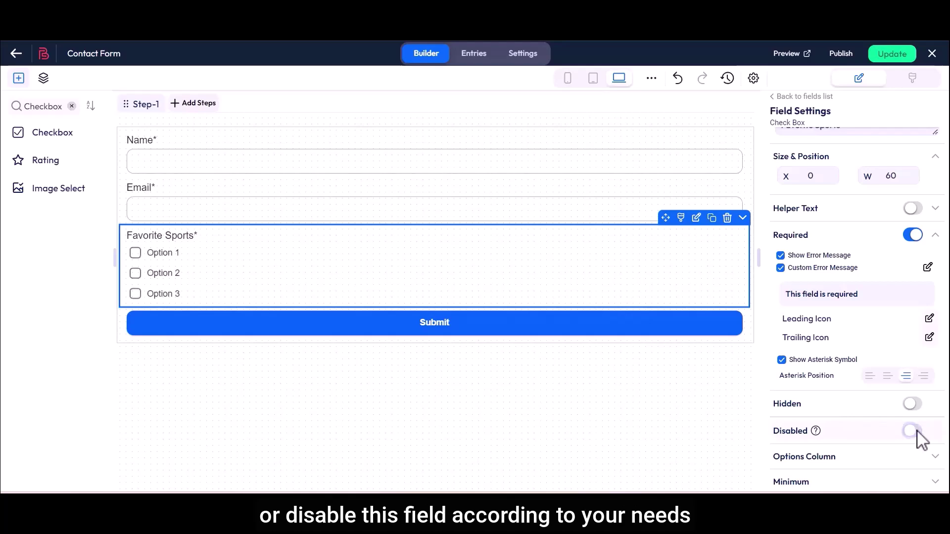
scroll(916, 435, "down", 3)
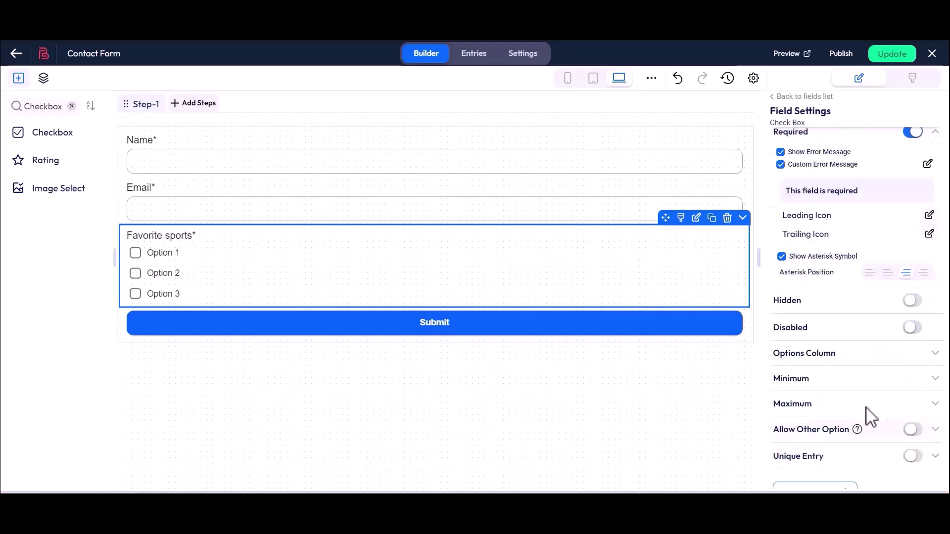
- Change Options Column from 1 to 5 so the sports options sit in one row
left_click_drag(773, 353, 827, 357)
left_click(841, 362)
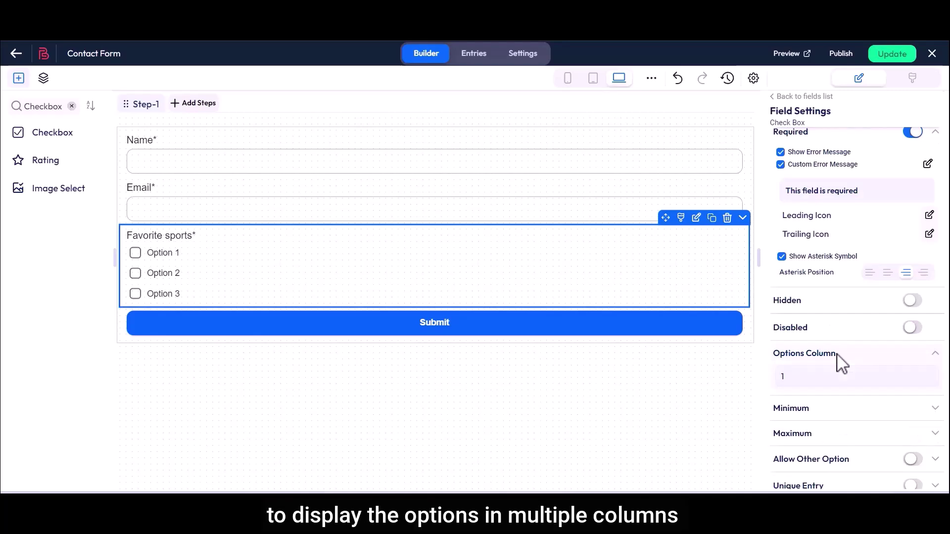
left_click(816, 380)
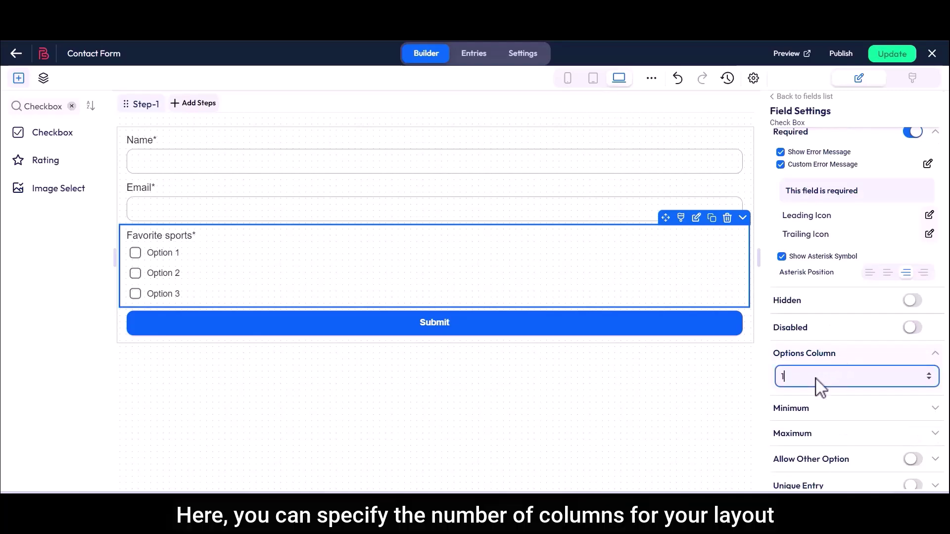
key("BackSpace")
type("5")
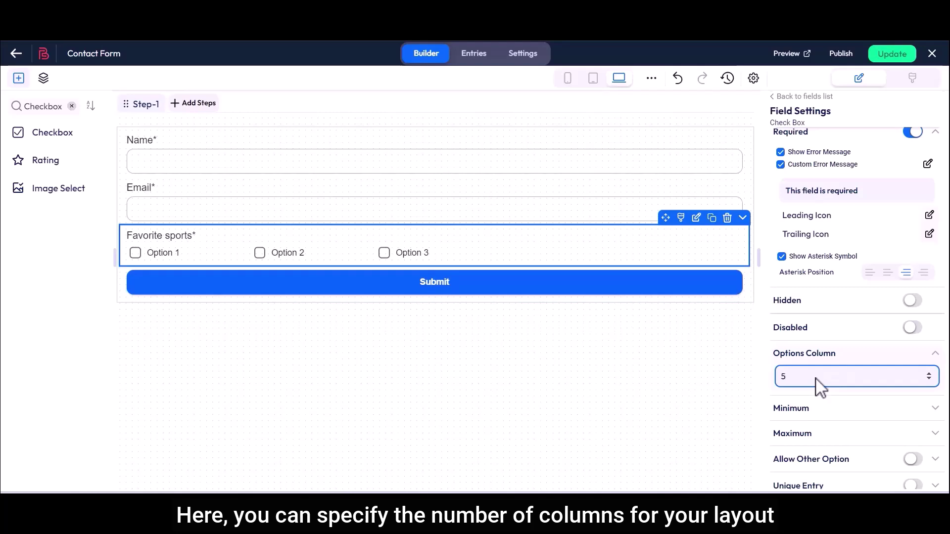
left_click_drag(782, 409, 811, 411)
- Set Minimum to 1 with the custom error message 'Minimum 1 option'
left_click(803, 439)
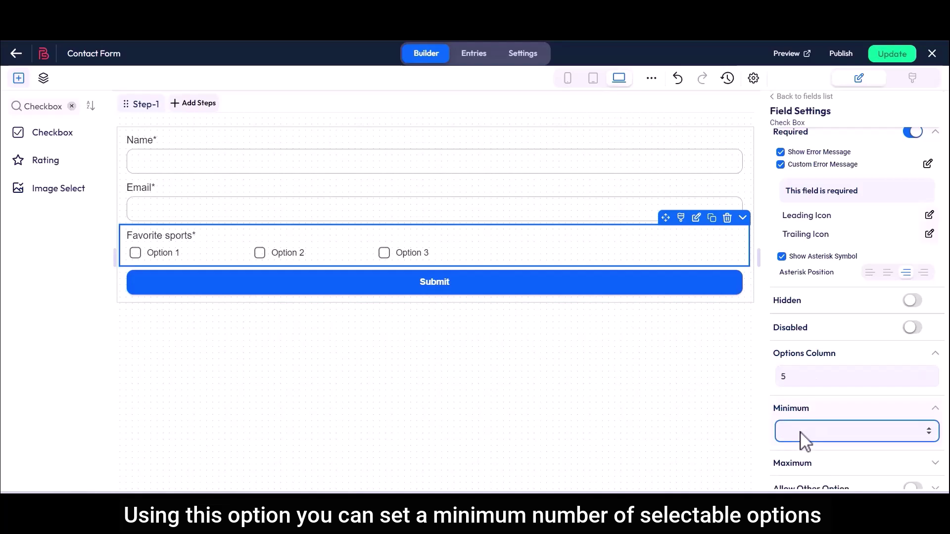
type("1")
left_click(781, 469)
left_click(927, 467)
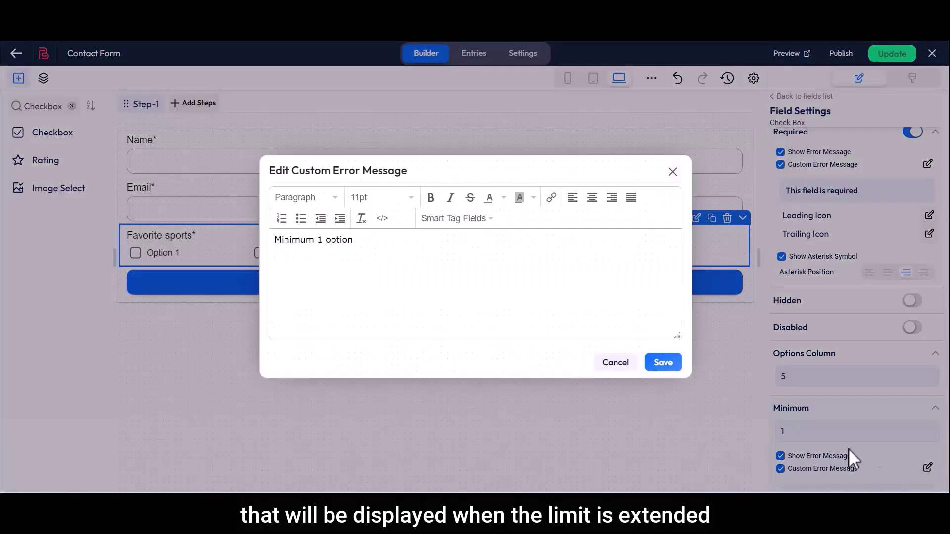
left_click_drag(274, 242, 356, 250)
left_click(358, 250)
left_click(661, 363)
scroll(772, 399, "down", 5)
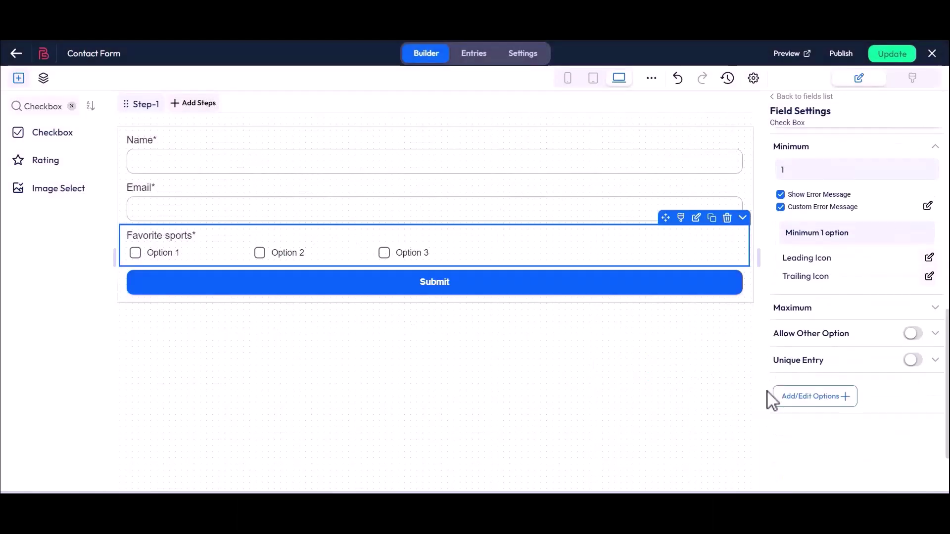
- Set Maximum to 3 with message 'Maximum 3 options' and enable 'Disable if maximum selected'
left_click(813, 309)
left_click(800, 331)
type("3")
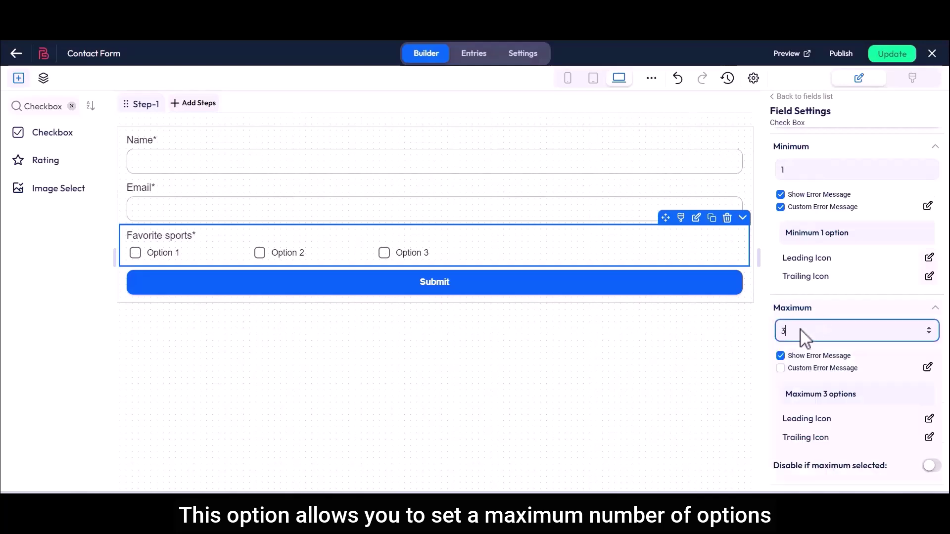
left_click(781, 368)
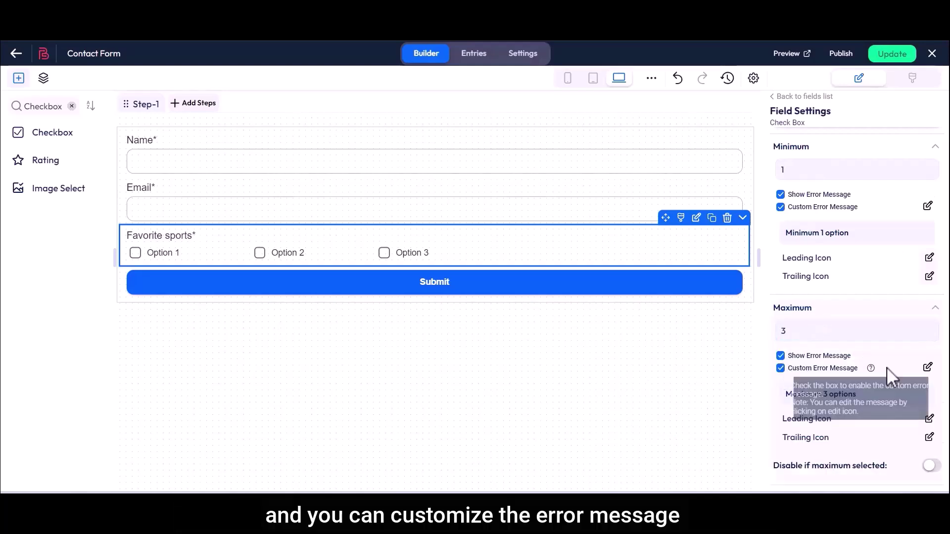
left_click(927, 366)
left_click_drag(275, 242, 371, 248)
left_click(374, 250)
left_click(663, 363)
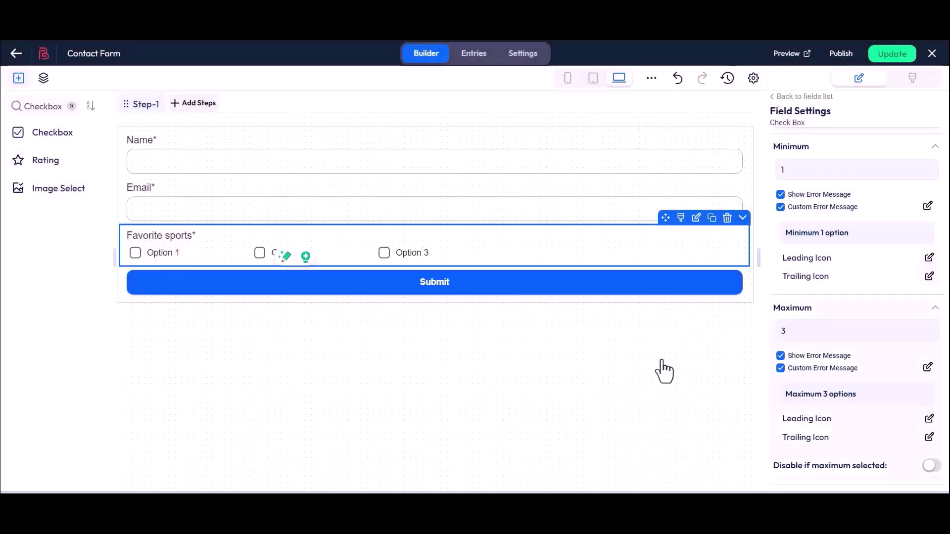
scroll(780, 388, "down", 3)
left_click_drag(774, 341, 890, 341)
left_click(931, 342)
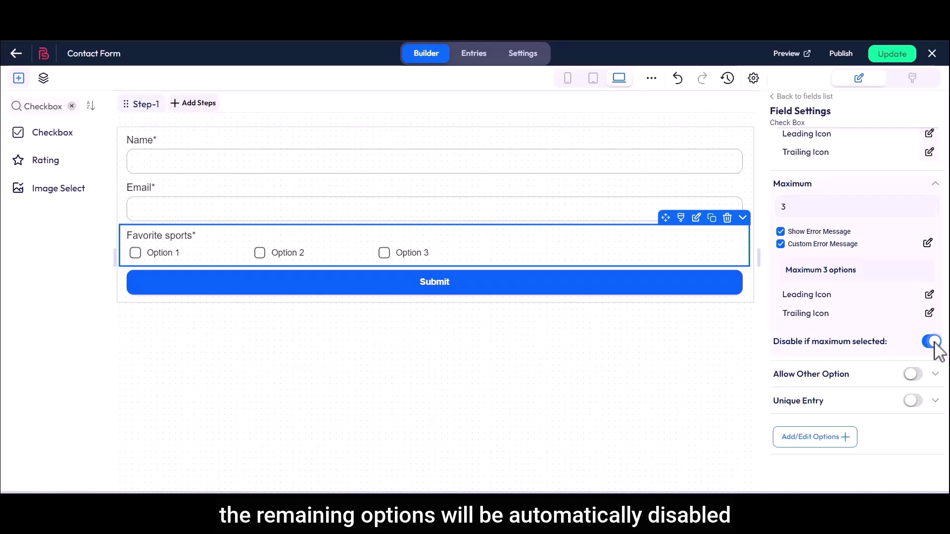
- Add the Other option, require its custom input, and save the 'Custom Option Required' message
left_click_drag(774, 375, 851, 377)
left_click(911, 375)
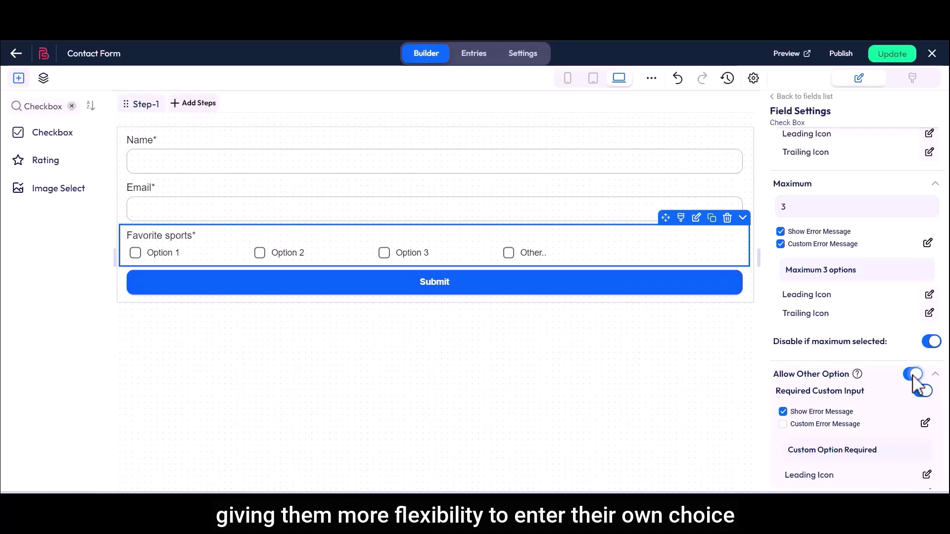
left_click_drag(774, 392, 869, 399)
left_click(869, 400)
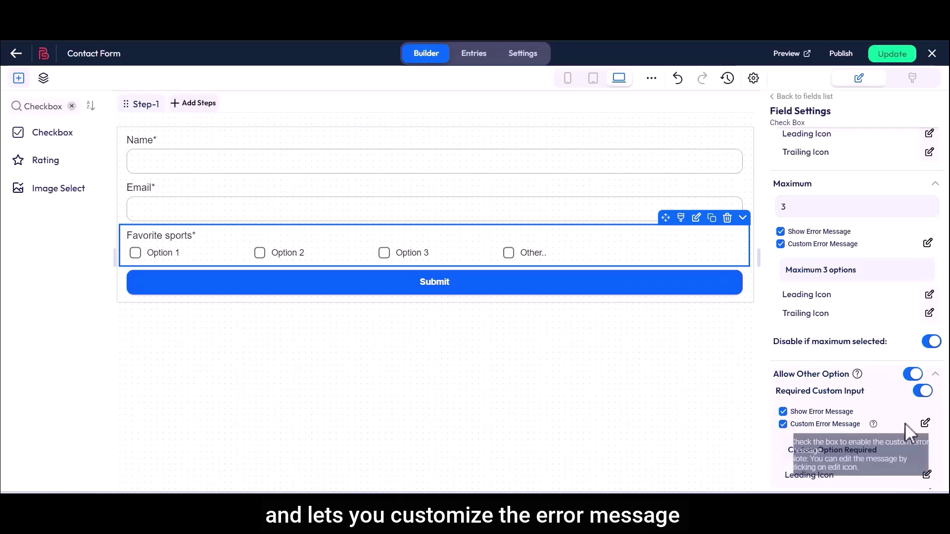
left_click(925, 423)
left_click_drag(284, 242, 396, 251)
left_click(396, 250)
left_click(662, 363)
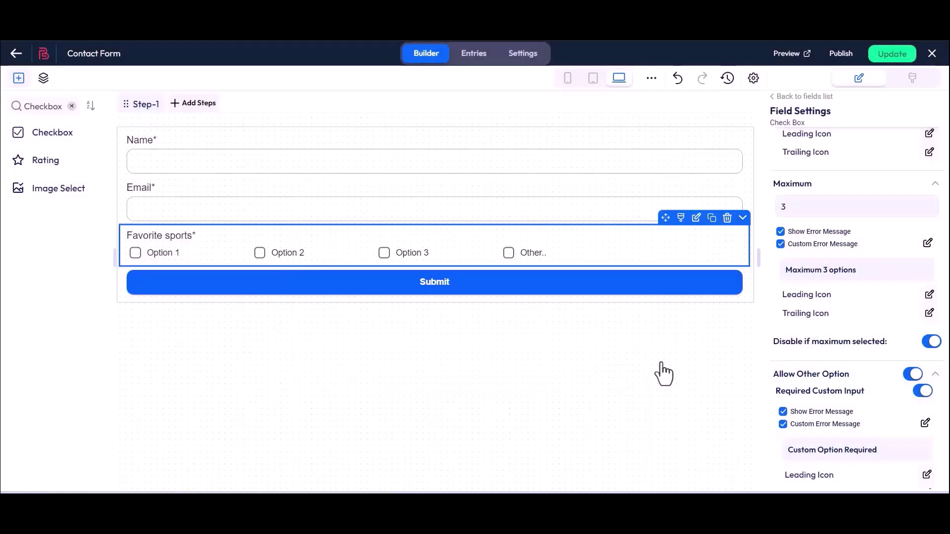
- Tick Other.. on the canvas to test its text box, then make that input optional
left_click(510, 254)
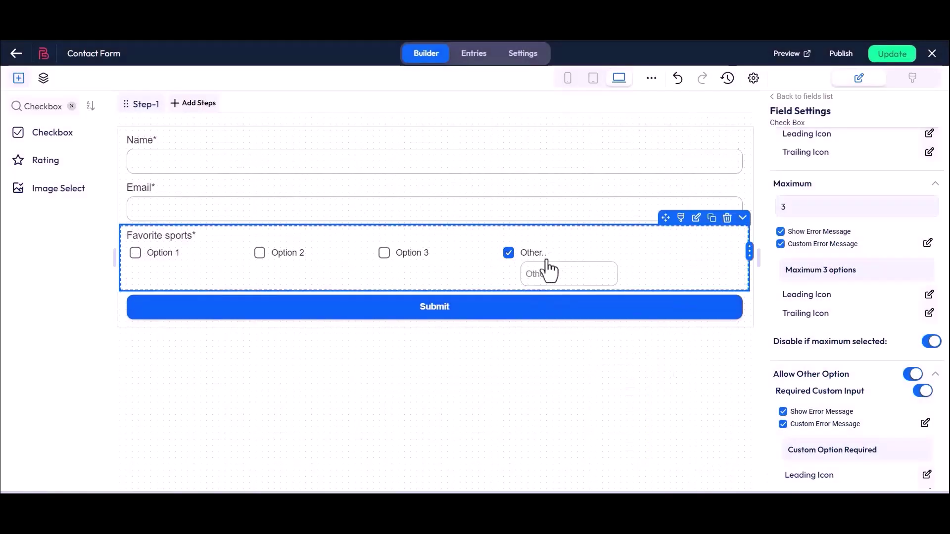
left_click(568, 282)
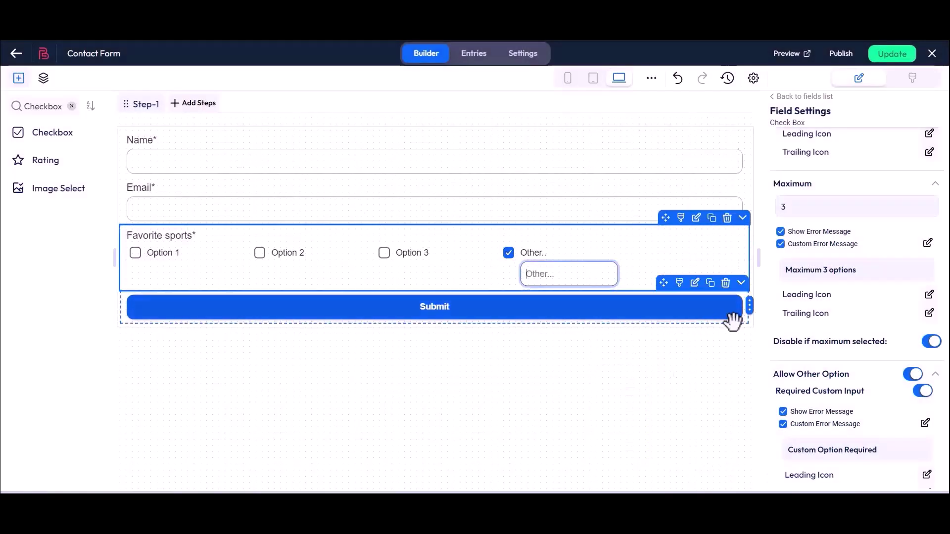
left_click(920, 392)
- Turn on the Other input placeholder 'Write Custom Option...' and check it on the canvas
left_click_drag(779, 413, 833, 418)
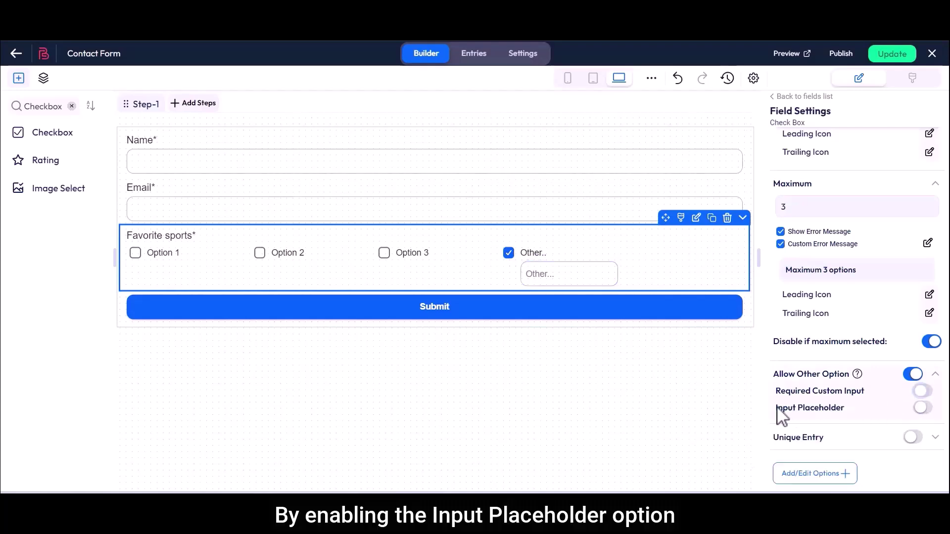
left_click(922, 408)
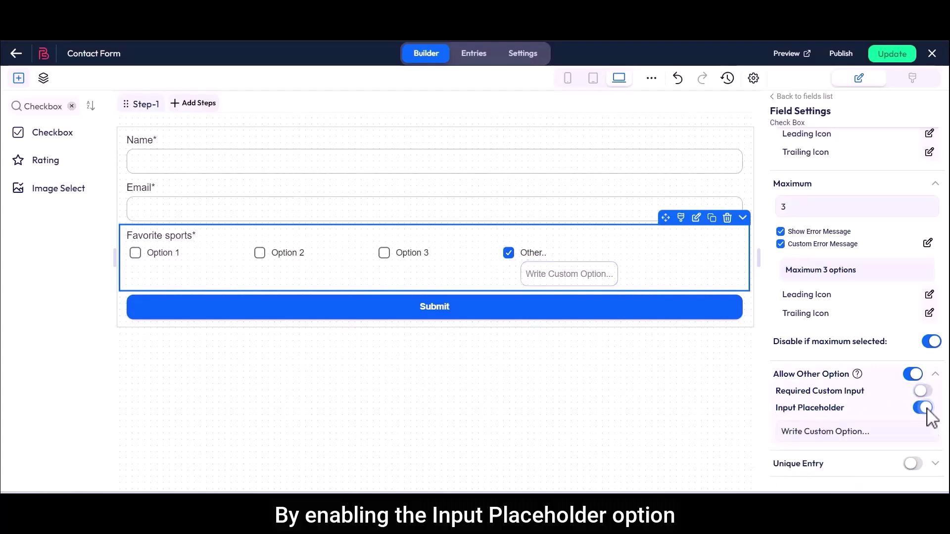
left_click_drag(784, 435, 878, 441)
left_click(883, 442)
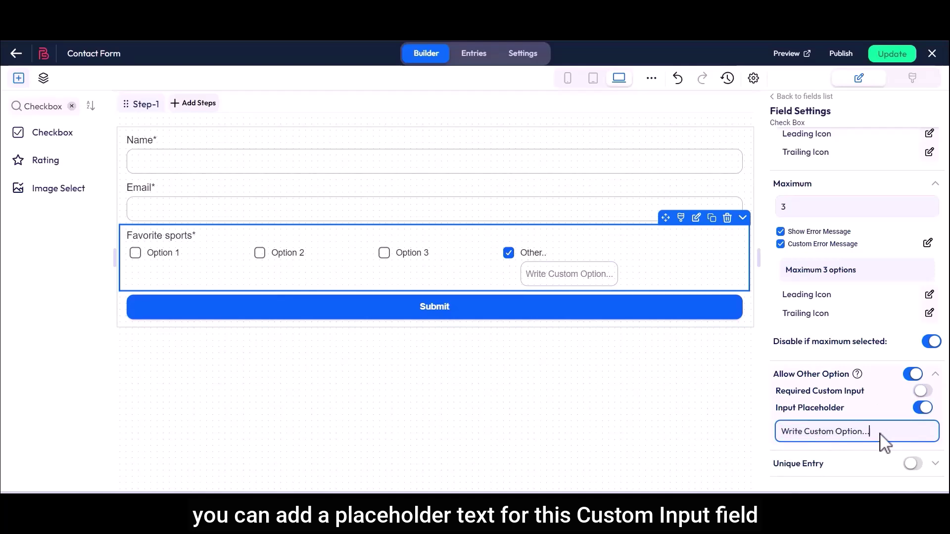
left_click(555, 268)
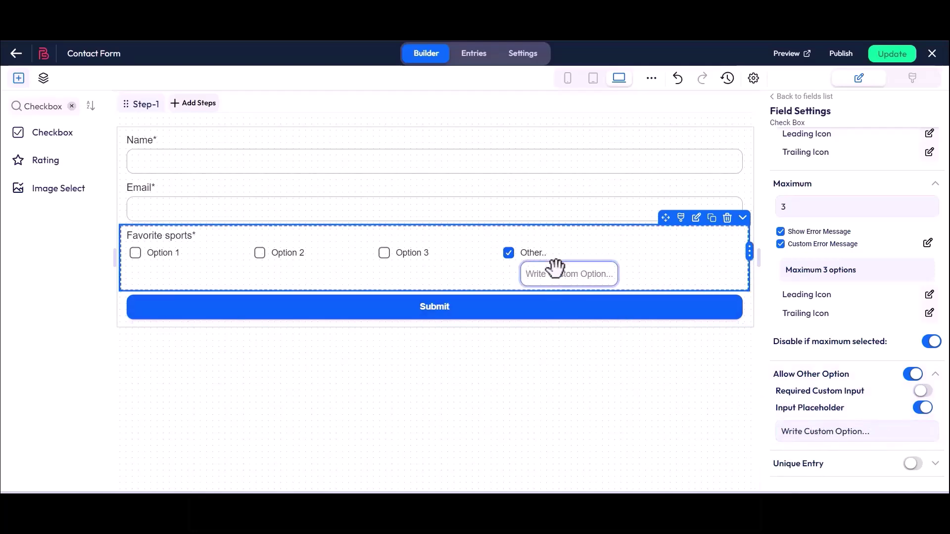
scroll(772, 402, "down", 3)
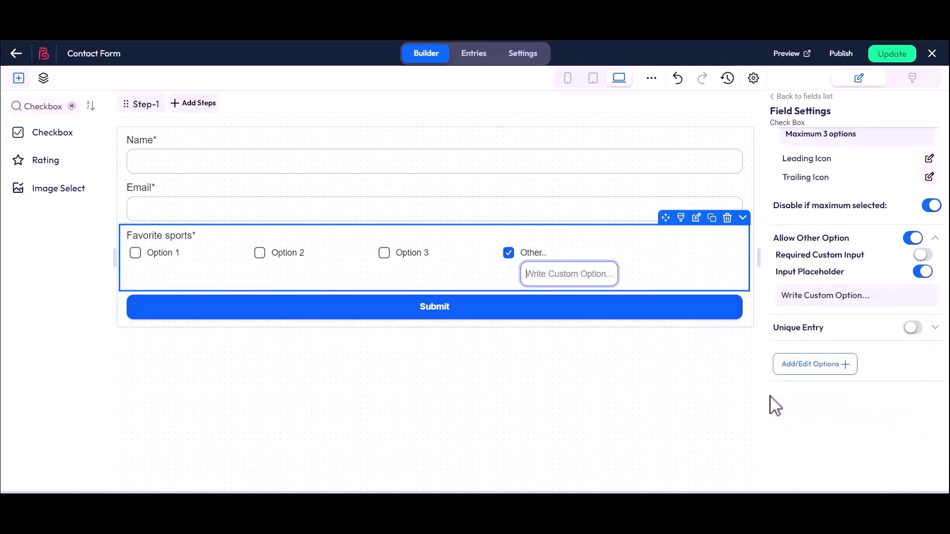
- Try Unique Entry with a saved custom error message, then switch Unique Entry off
left_click(914, 328)
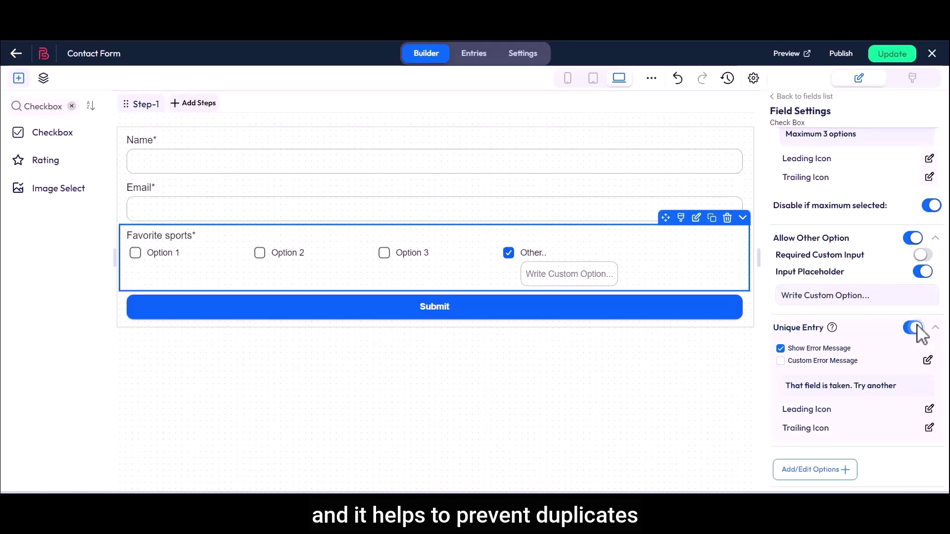
left_click(780, 361)
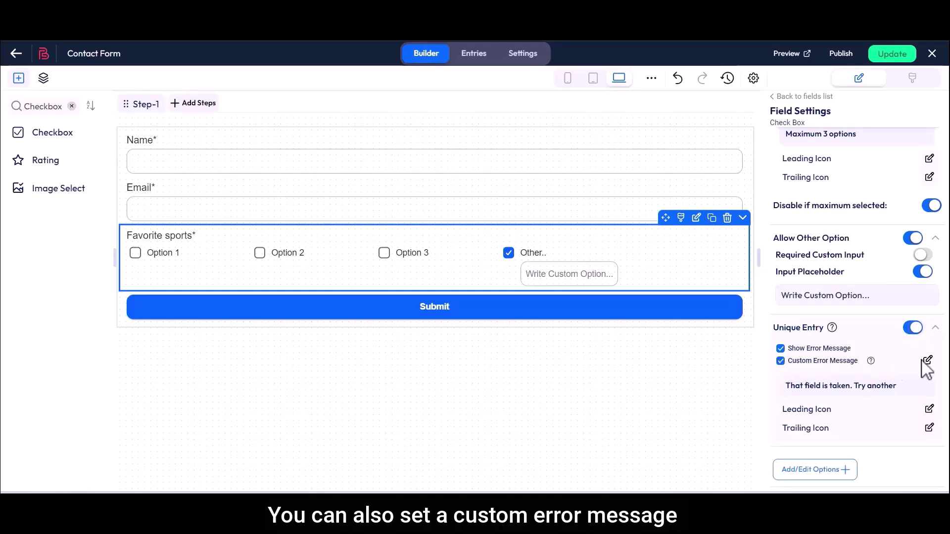
left_click(927, 360)
left_click_drag(275, 244, 417, 257)
left_click(425, 261)
left_click(663, 363)
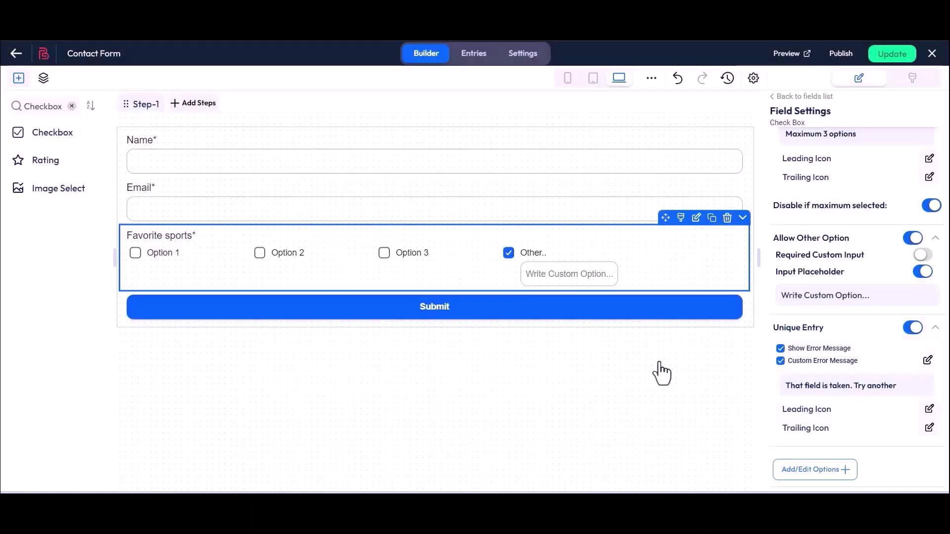
left_click(912, 328)
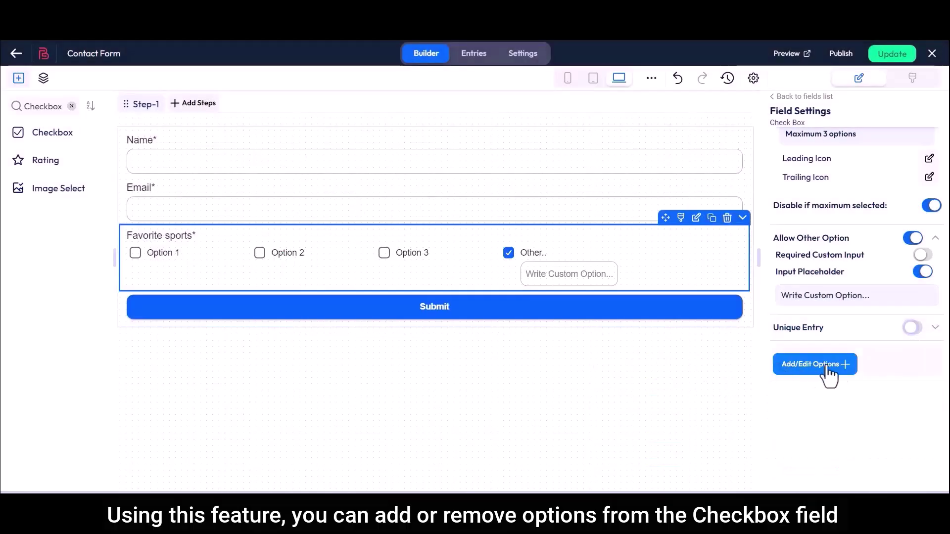
- In the options editor, add option rows and delete the extra Option 11
left_click(801, 365)
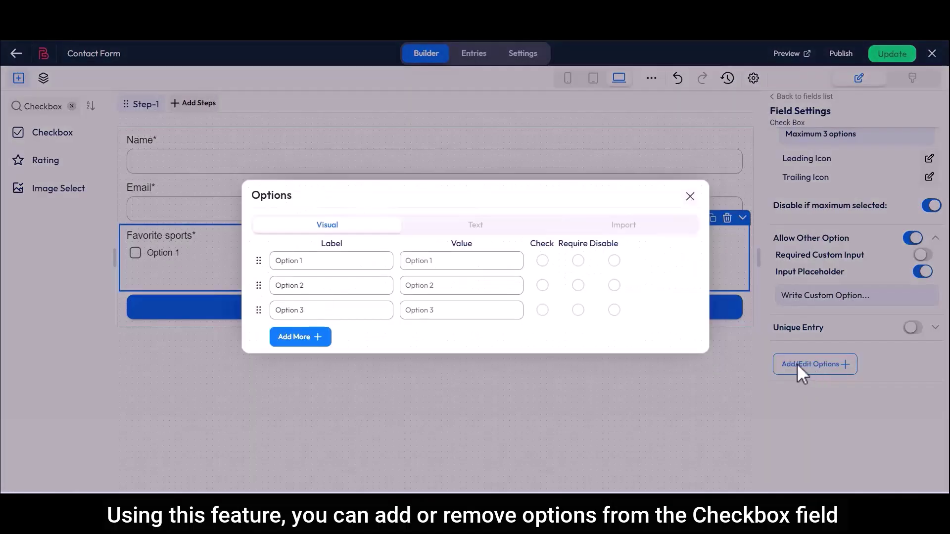
left_click(299, 337)
left_click(633, 328)
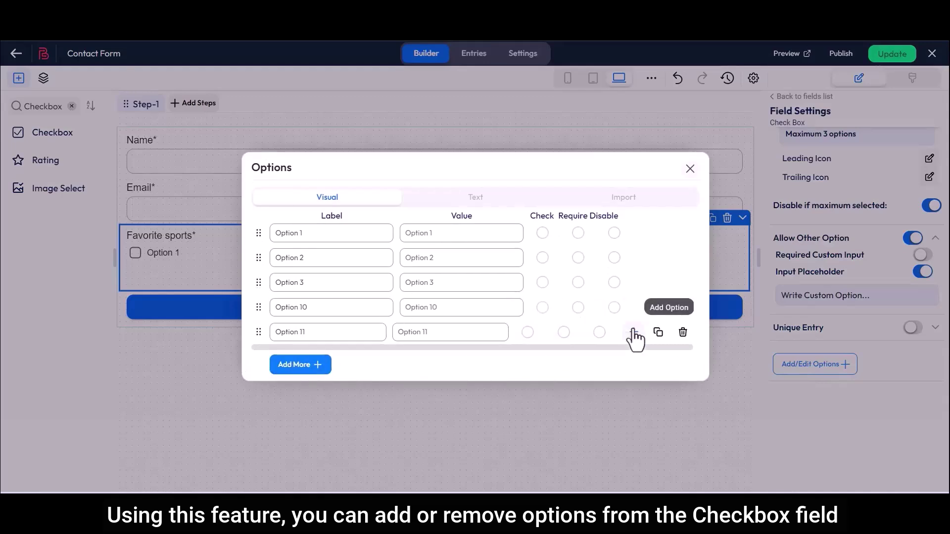
left_click(682, 332)
- Replace the option lines with Football, Cricket, Hokey and Badminton, and update the form
left_click(476, 214)
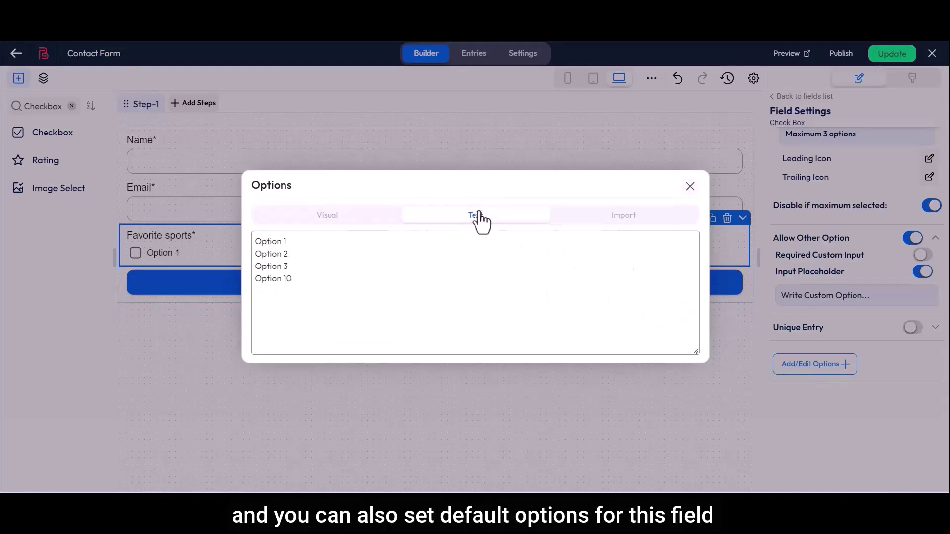
left_click_drag(254, 240, 300, 297)
key("BackSpace")
type("Football Cricket Hokey Badminton")
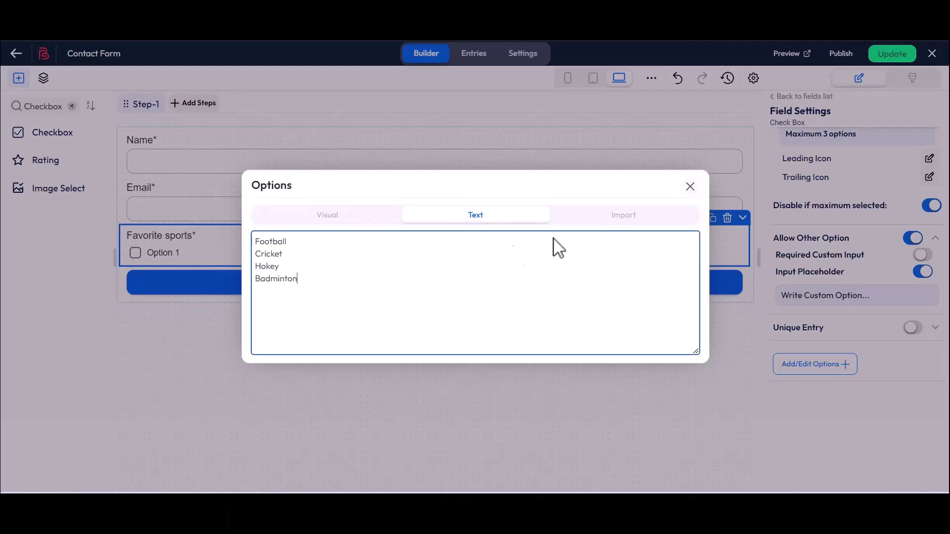
left_click(689, 187)
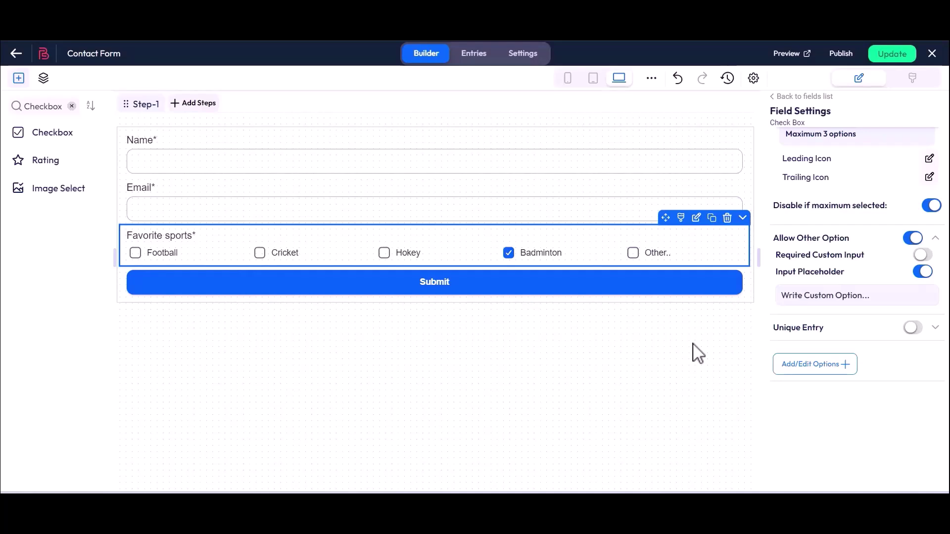
left_click(896, 60)
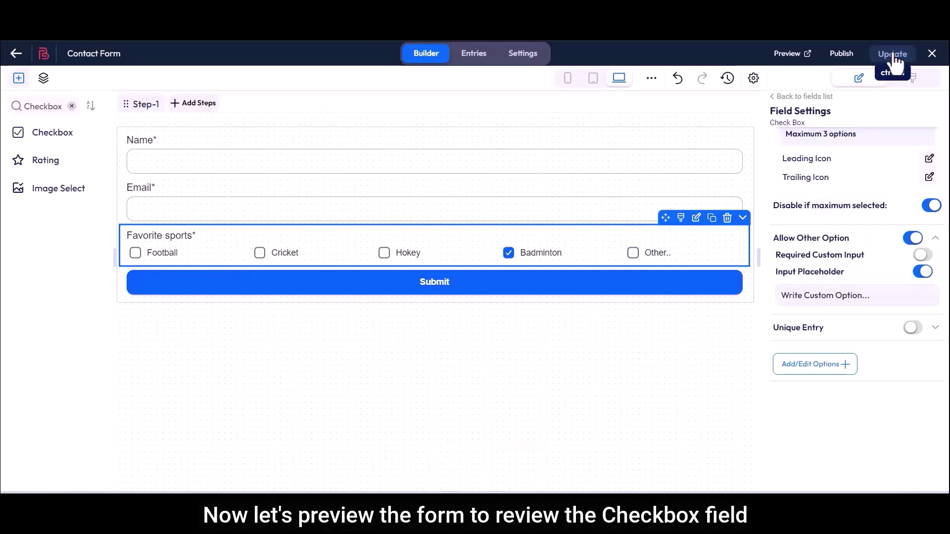
- Open the form preview and fill in the Name and Email fields with test details
left_click(789, 54)
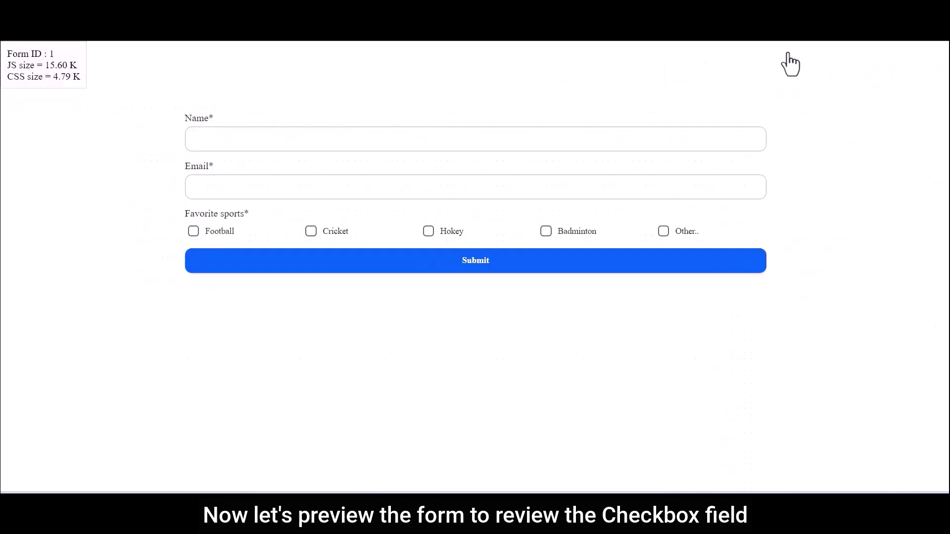
left_click_drag(182, 215, 251, 220)
left_click(250, 220)
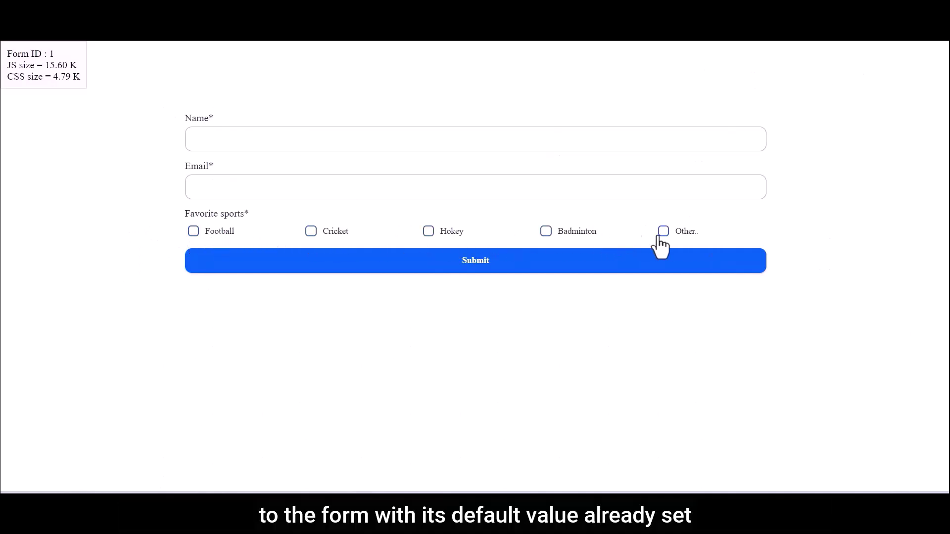
left_click(381, 140)
type("Bit Apps")
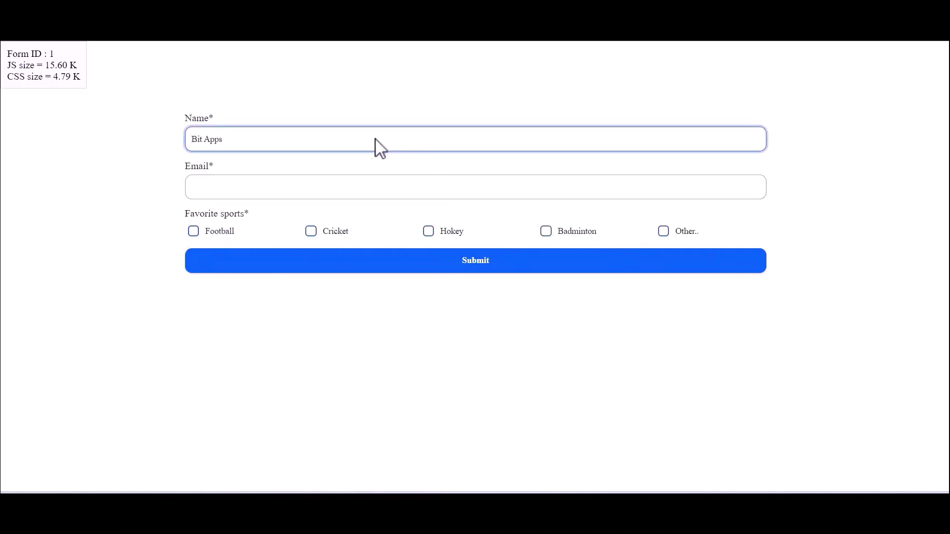
left_click(311, 189)
- Tick Football, Cricket and Hokey as favourite sports and submit the test entry
left_click(193, 232)
left_click(312, 232)
left_click(428, 232)
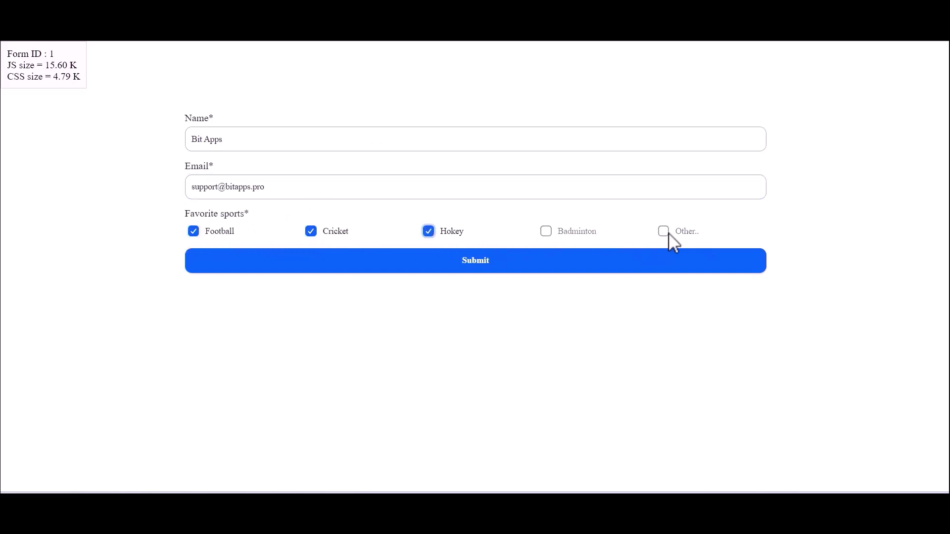
left_click(478, 268)
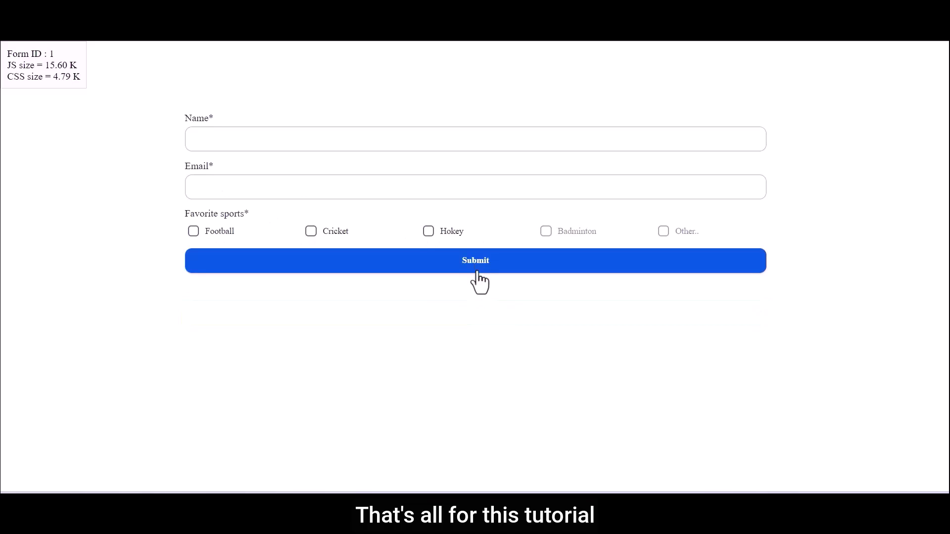